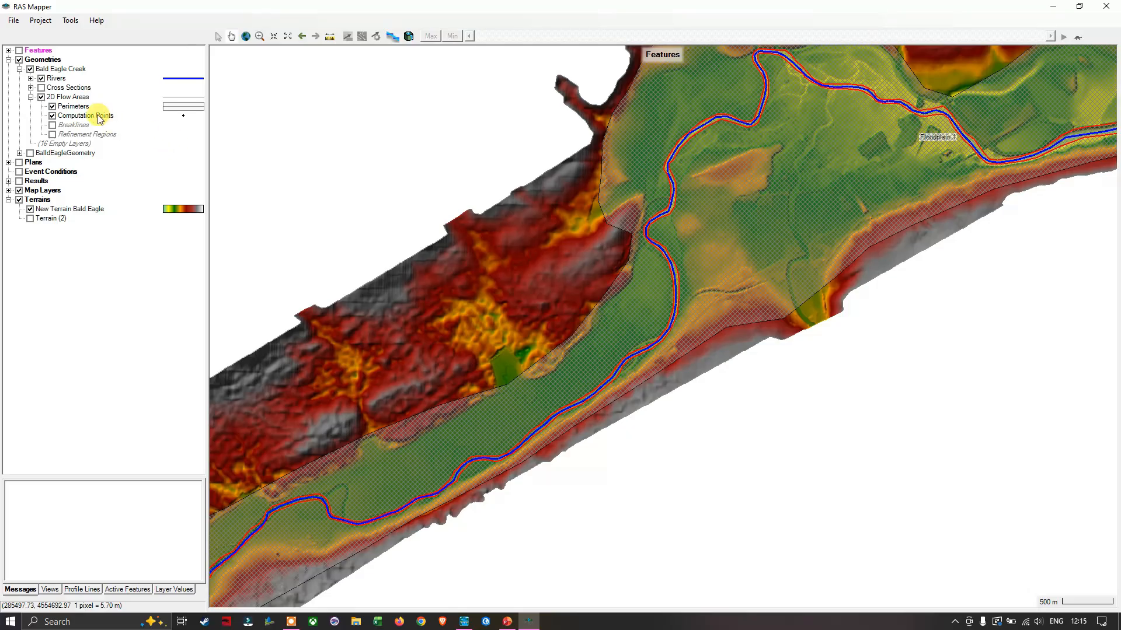
Start editing the Perimeters layer of the 2D Flow Areas in the Bald Eagle Creek geometry.
left_click(73, 97)
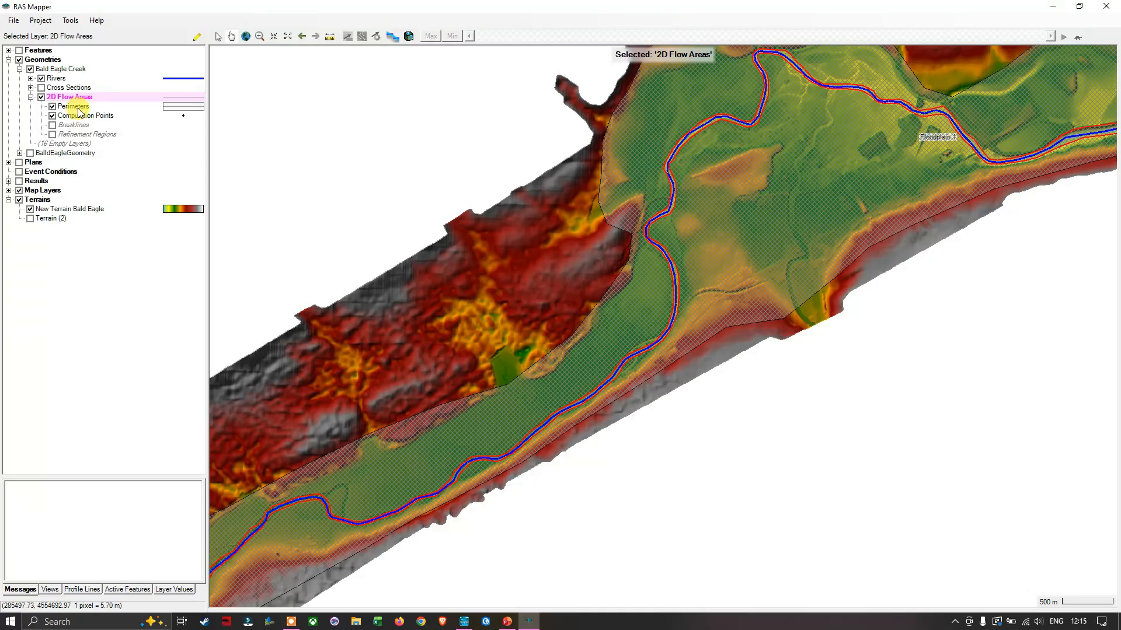
left_click(78, 109)
right_click(80, 111)
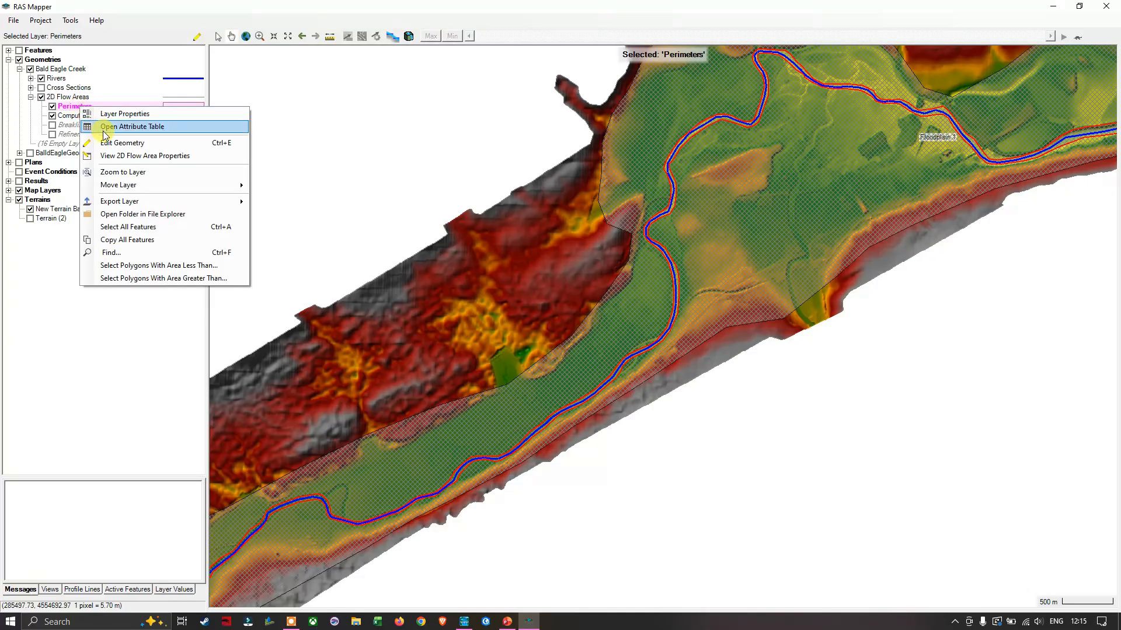
left_click(121, 144)
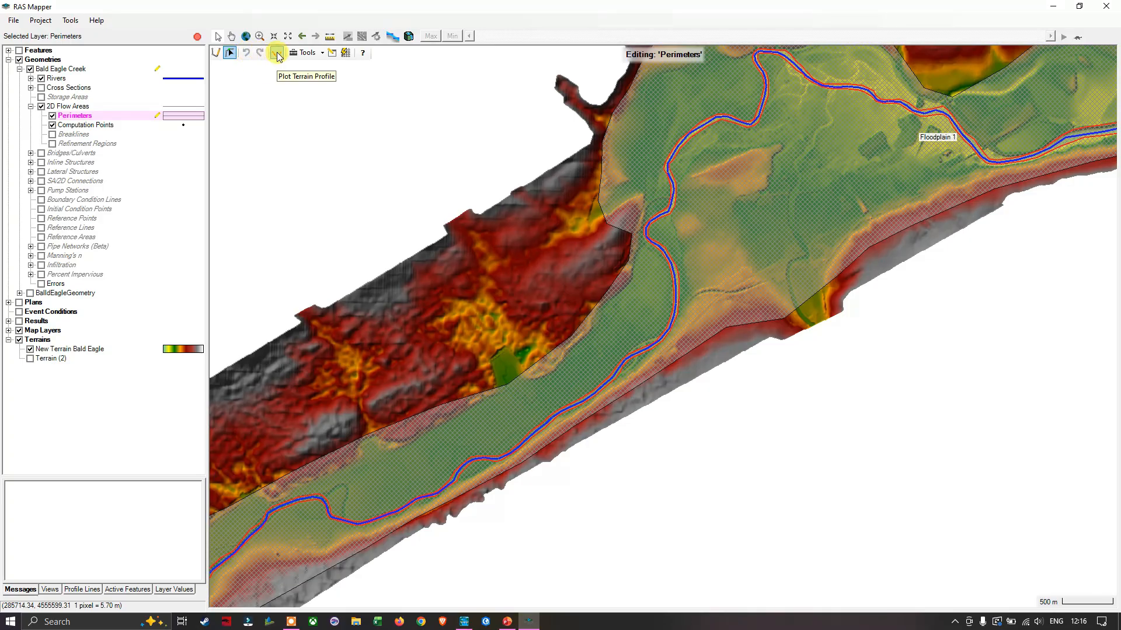
left_click(322, 54)
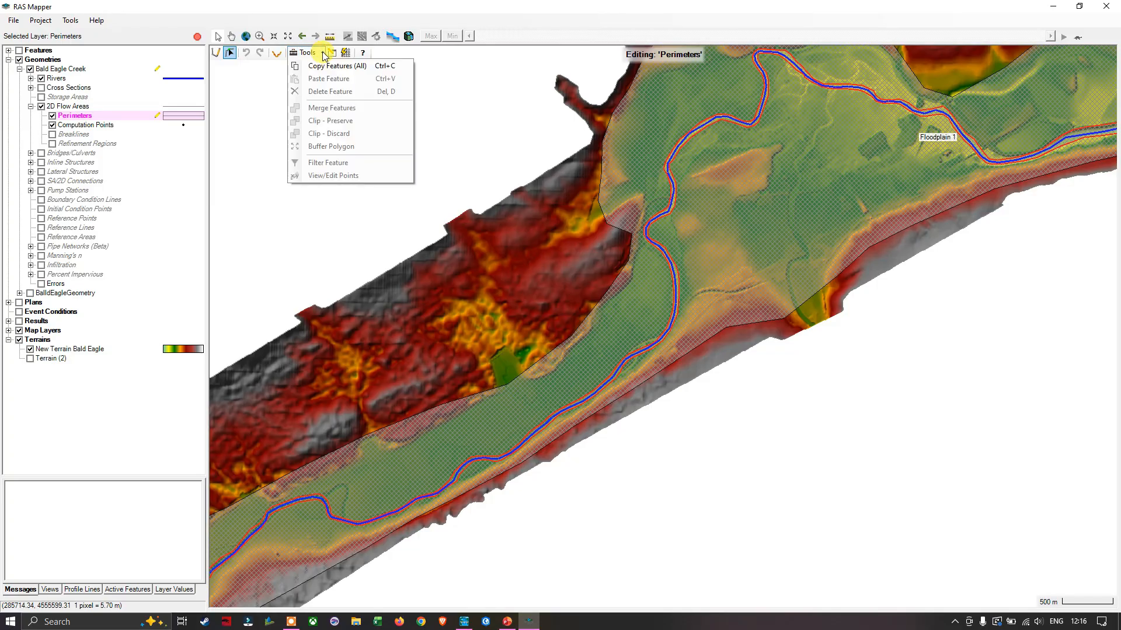
left_click(324, 54)
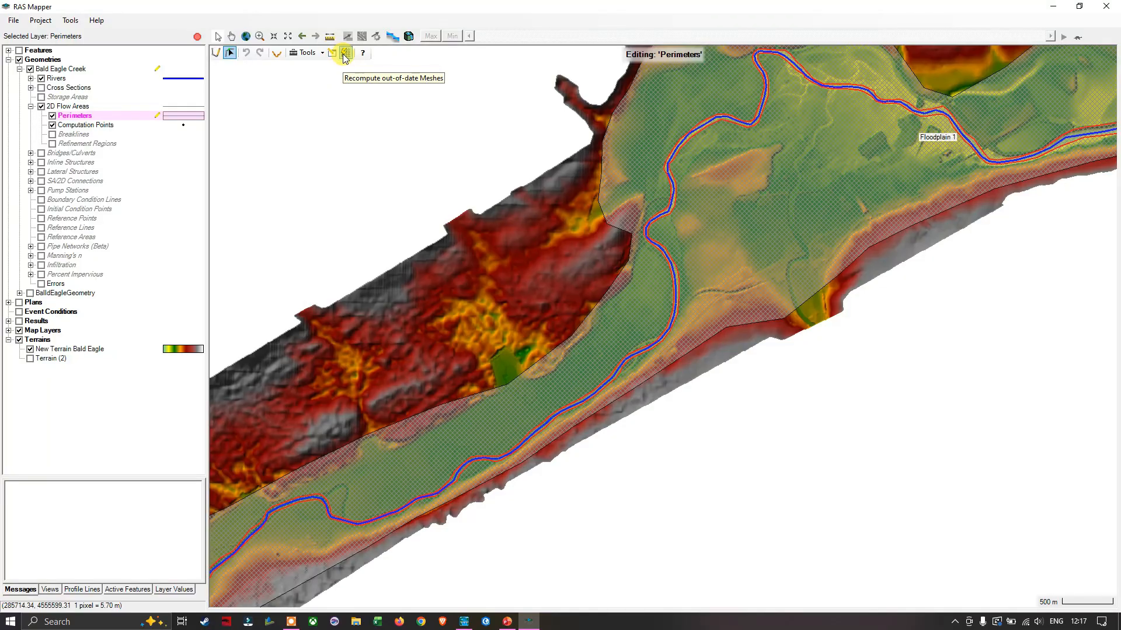
Draw a new closed perimeter polygon around the elongated hilly terrain northwest of the river, leaving a small notch in its upper edge.
left_click(216, 55)
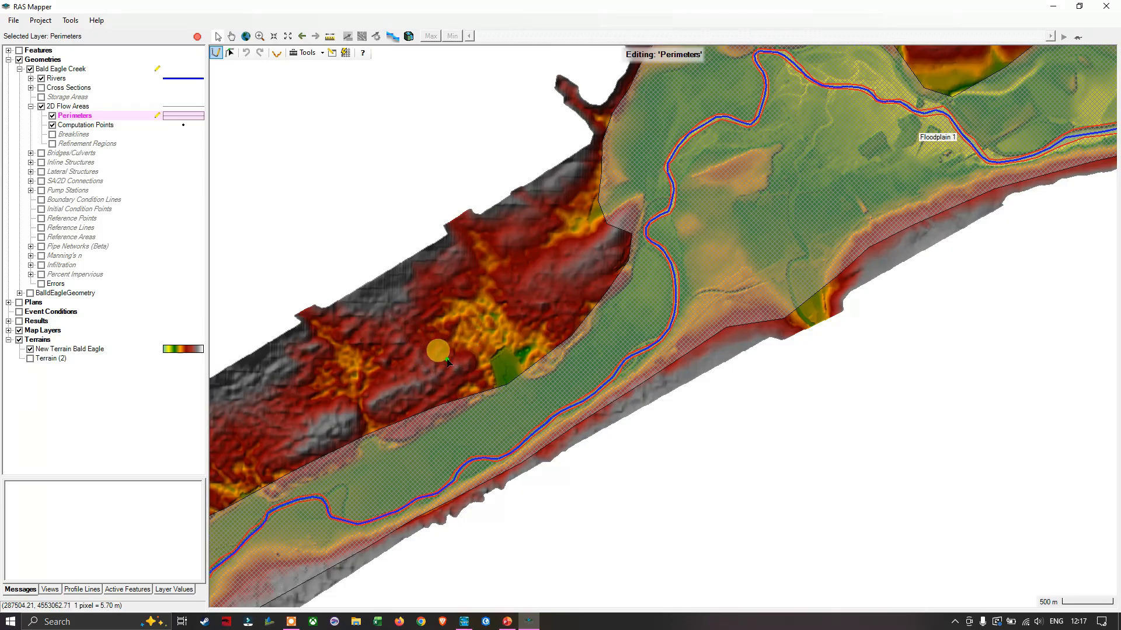
left_click_drag(364, 327, 503, 266)
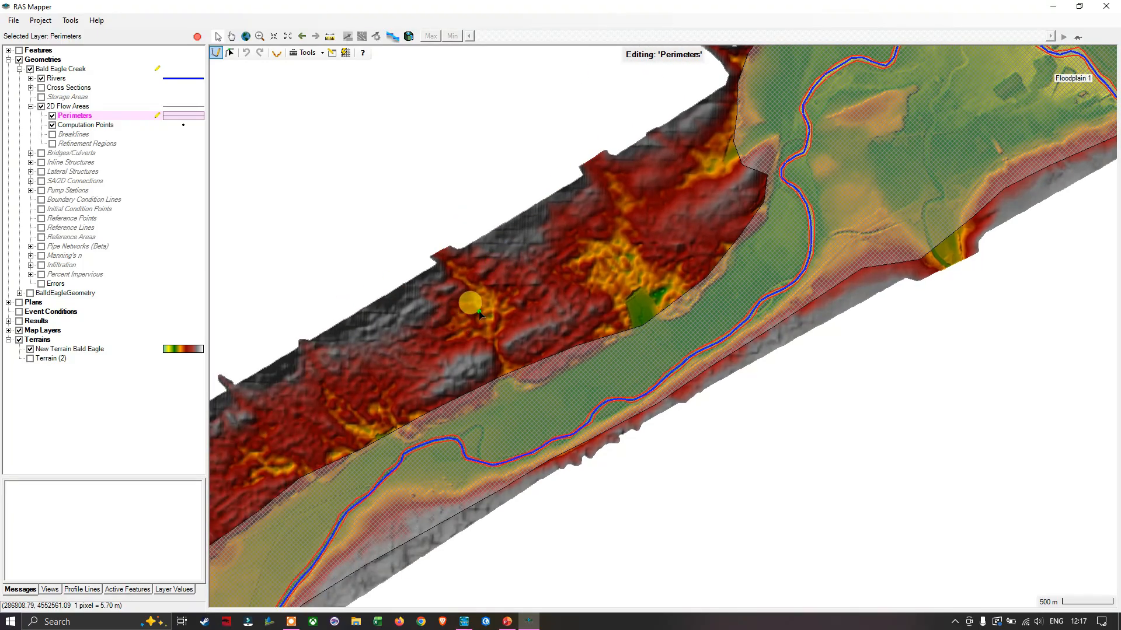
left_click(469, 302)
left_click(486, 267)
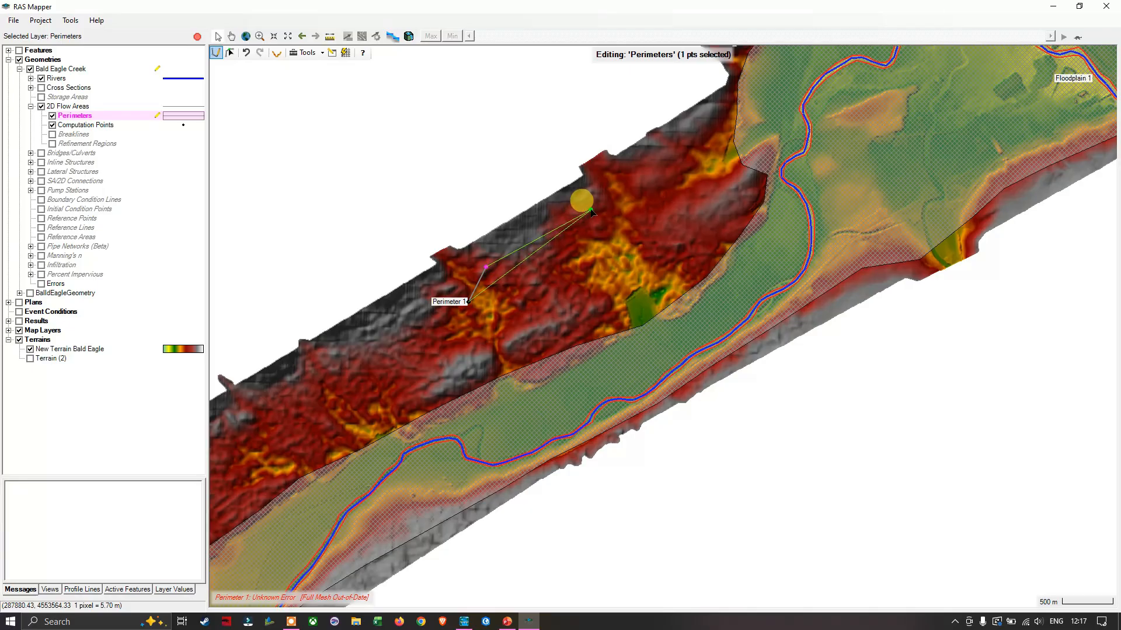
left_click(591, 208)
left_click(659, 173)
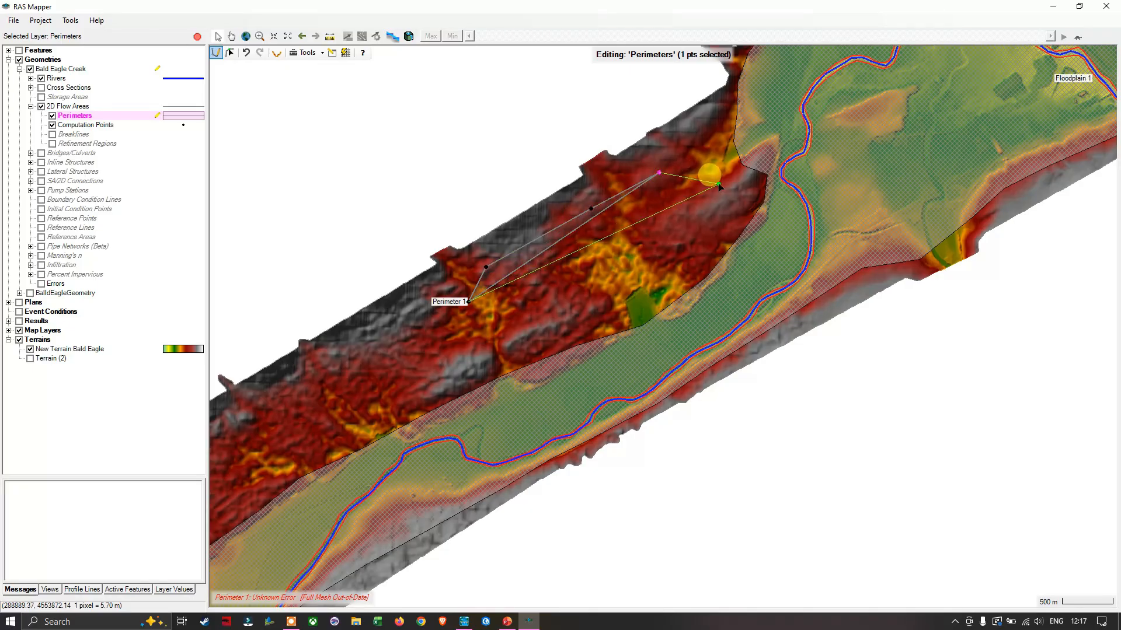
left_click(720, 185)
left_click(663, 271)
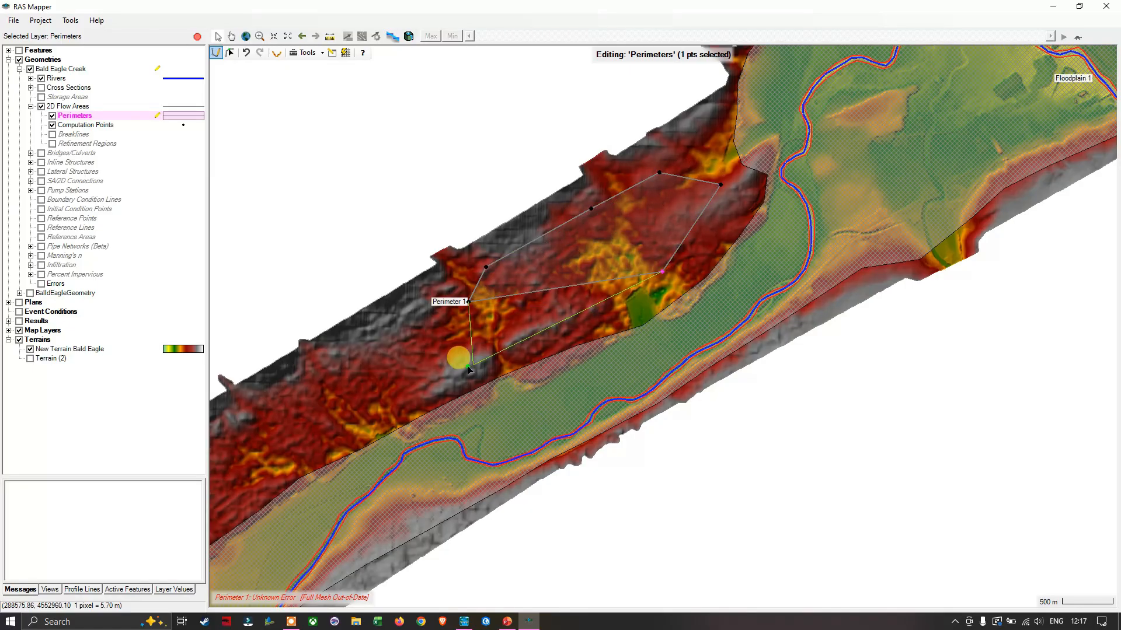
left_click(445, 378)
left_click(331, 410)
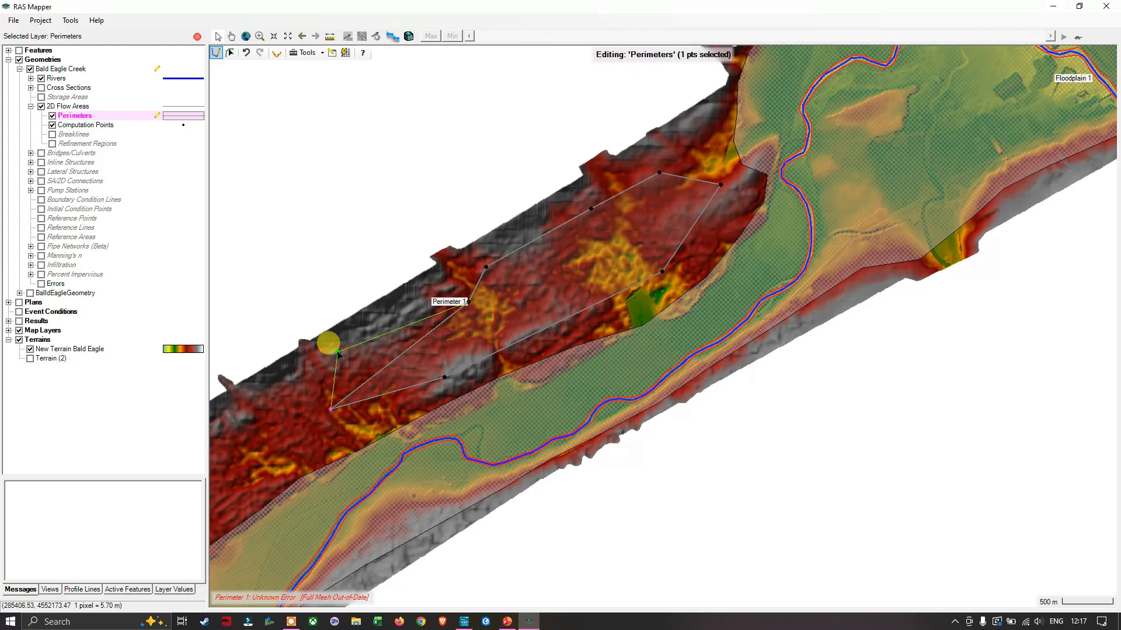
left_click(337, 352)
left_click(403, 310)
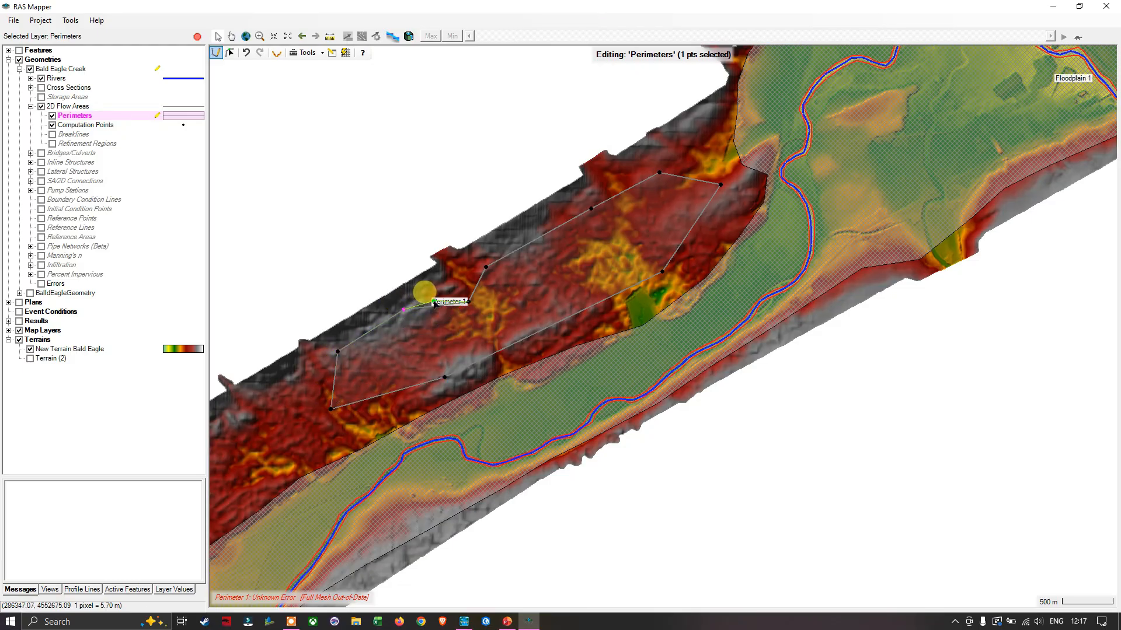
left_click(457, 279)
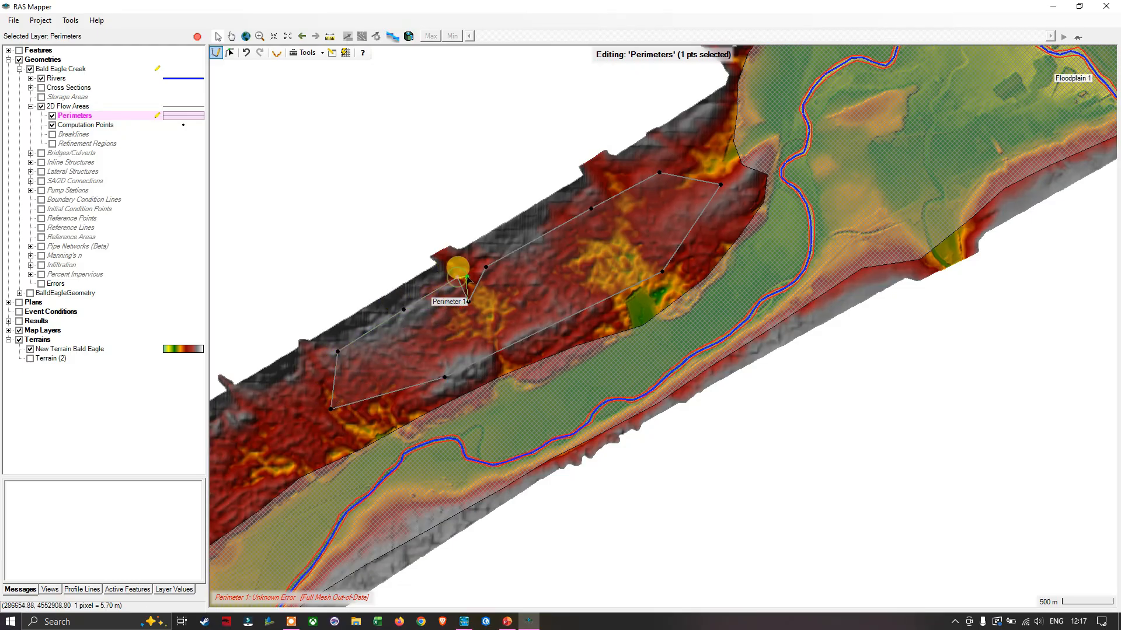
double_click(470, 304)
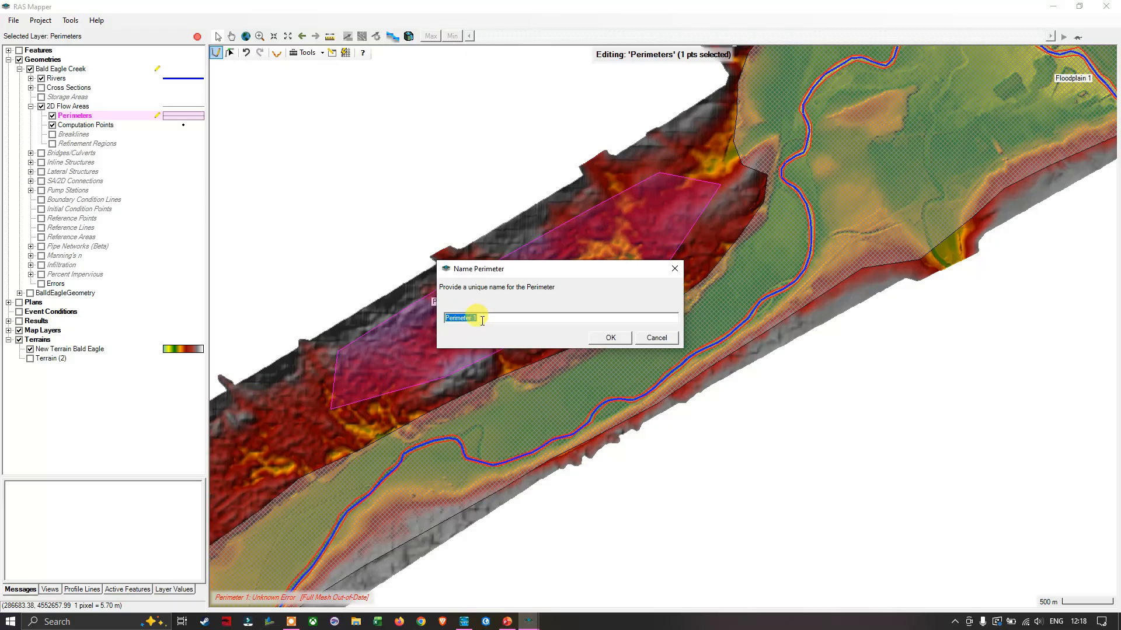
Name the new perimeter "Perimeter 1 demo" and close the 2D Flow Area Editor without generating computation points.
left_click(480, 320)
type("demo edit")
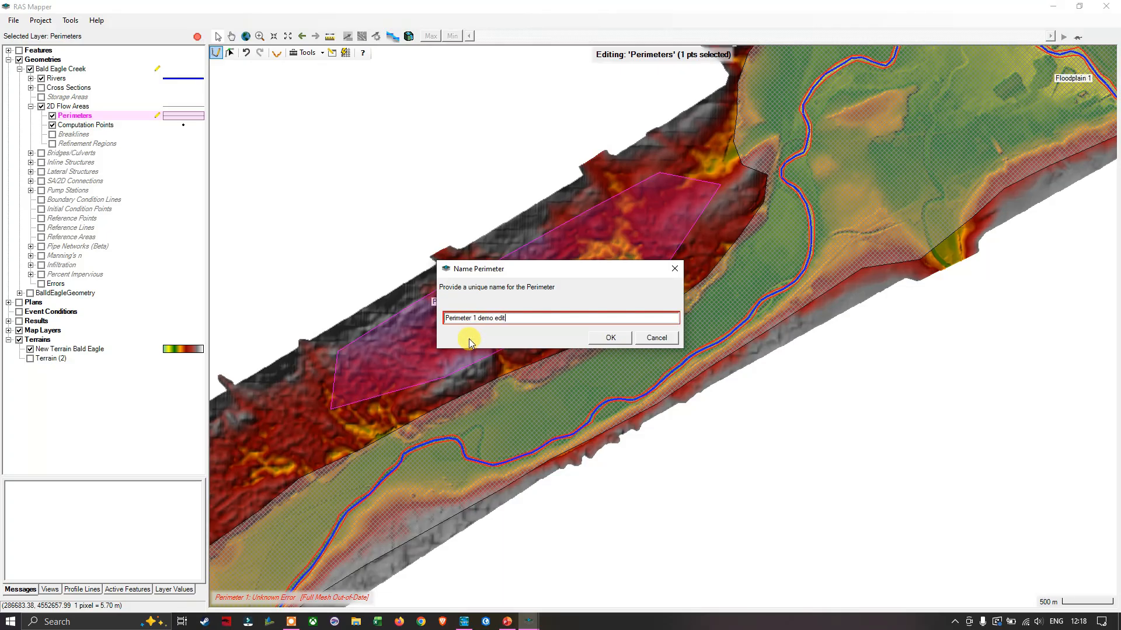
key("BackSpace")
key("BackSpace")
key("BackSpace")
key("BackSpace")
key("BackSpace")
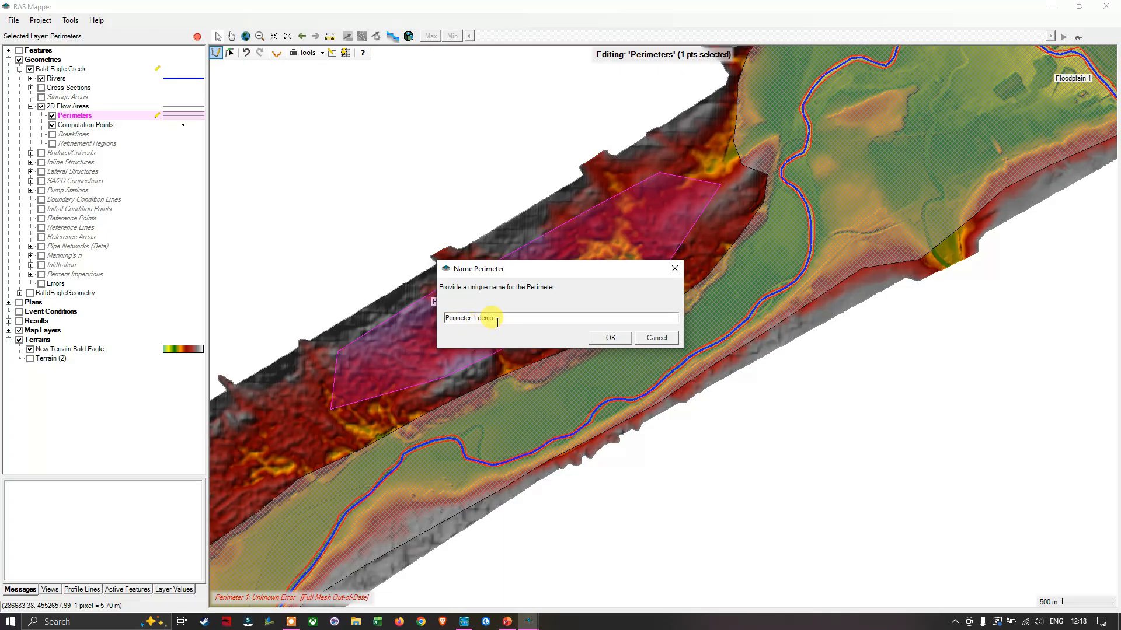
left_click(622, 339)
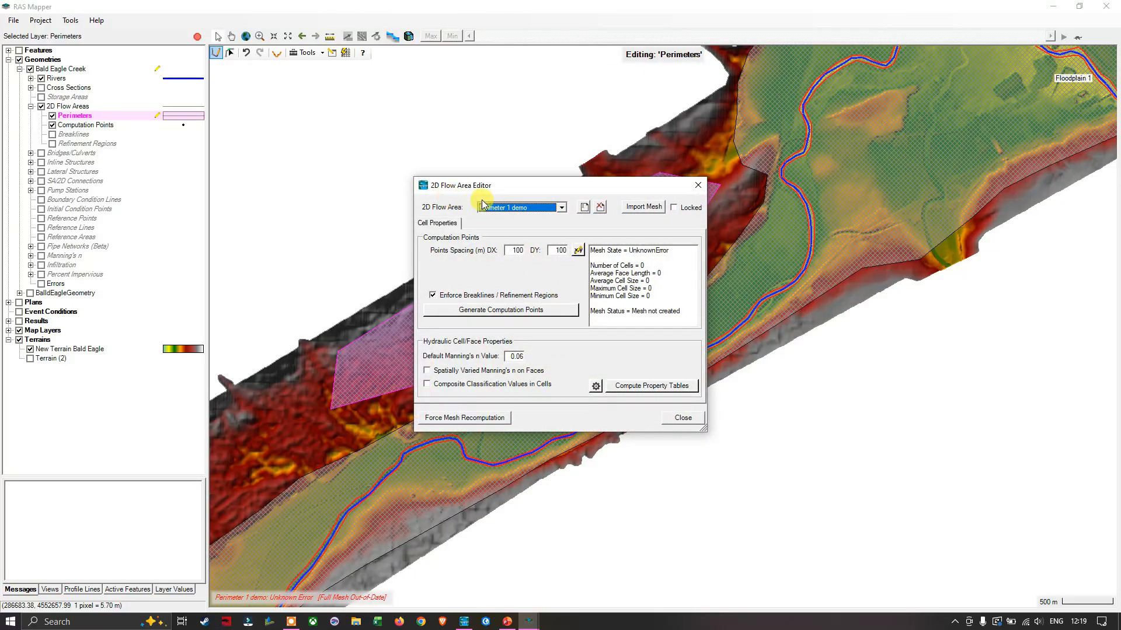
left_click(681, 417)
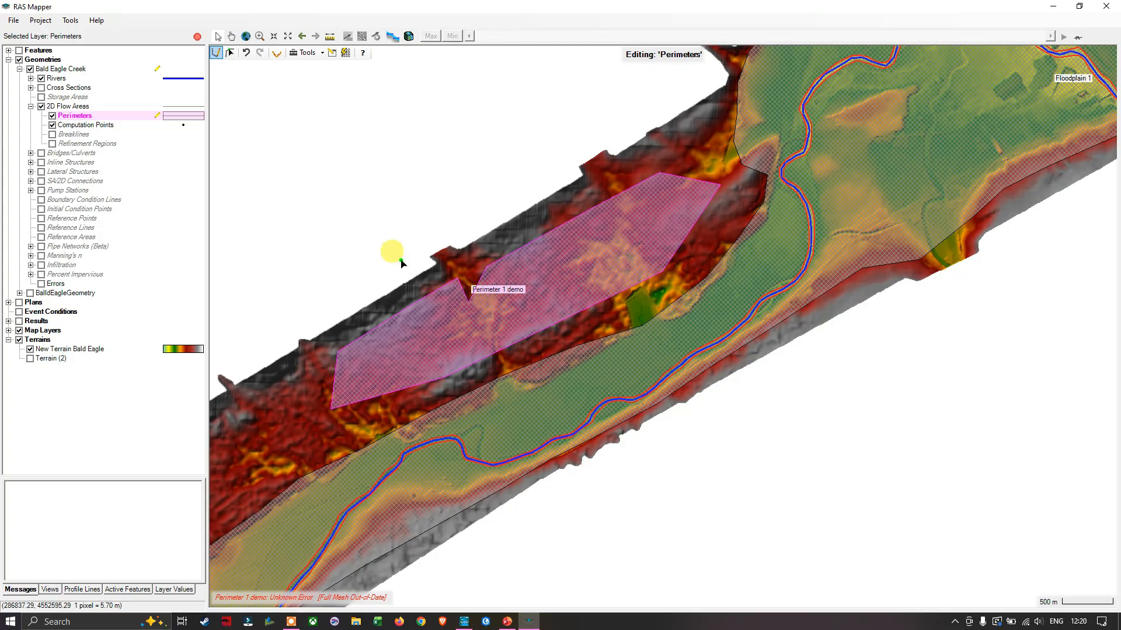
Open the vertices of Perimeter 1 demo for editing and reshape the notch in its upper edge with an added vertex near the rim.
left_click(231, 58)
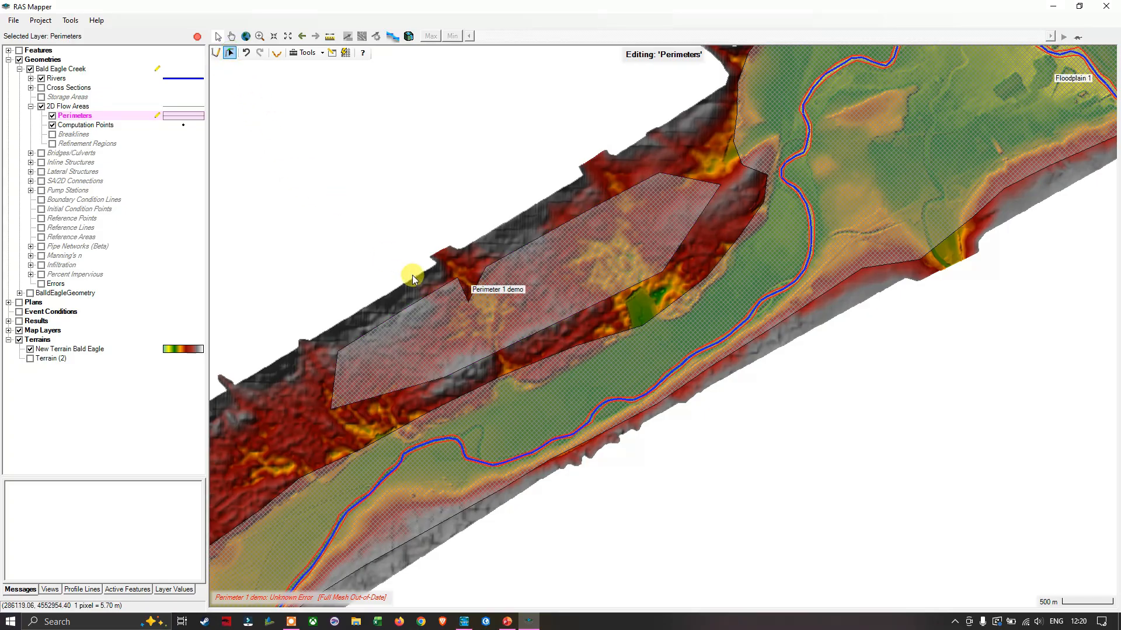
scroll(420, 297, "up", 2)
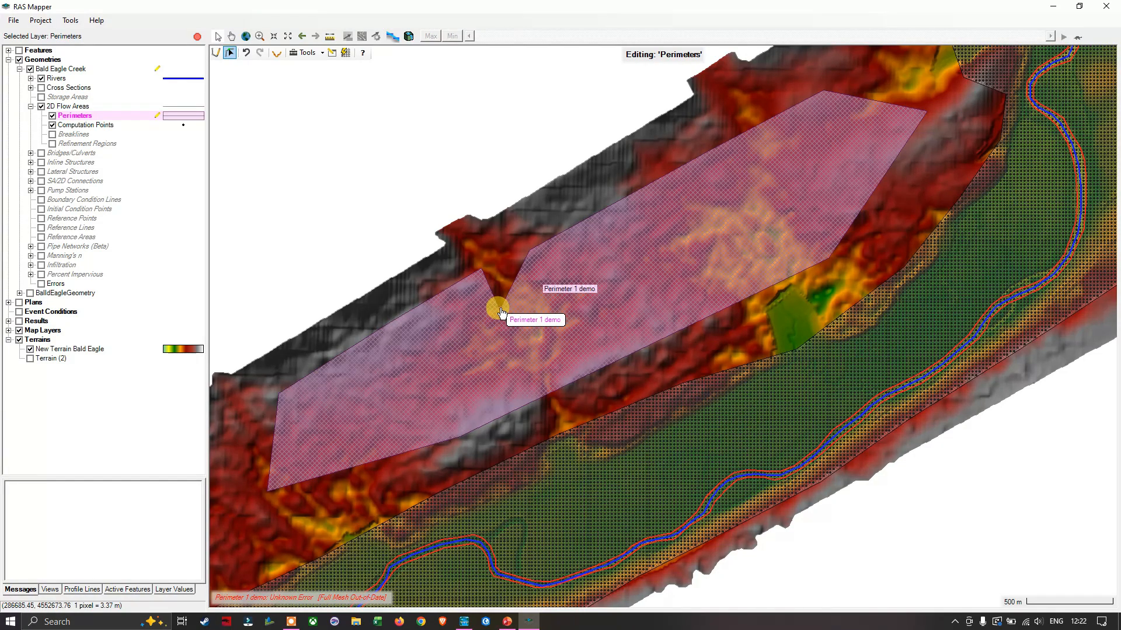
left_click(482, 274)
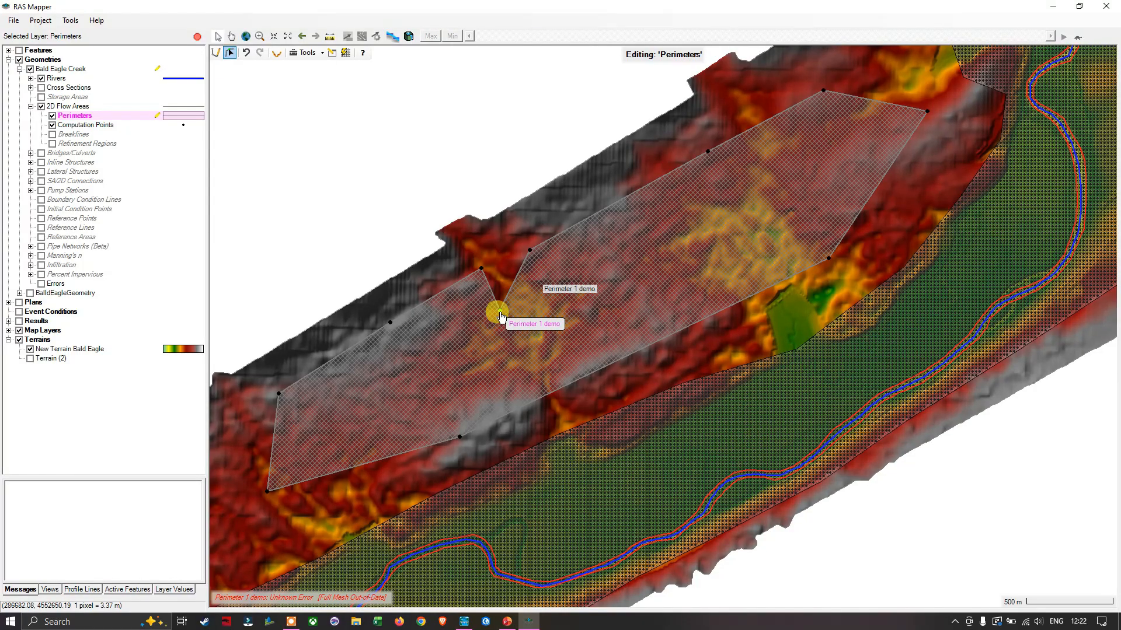
left_click_drag(500, 316, 500, 263)
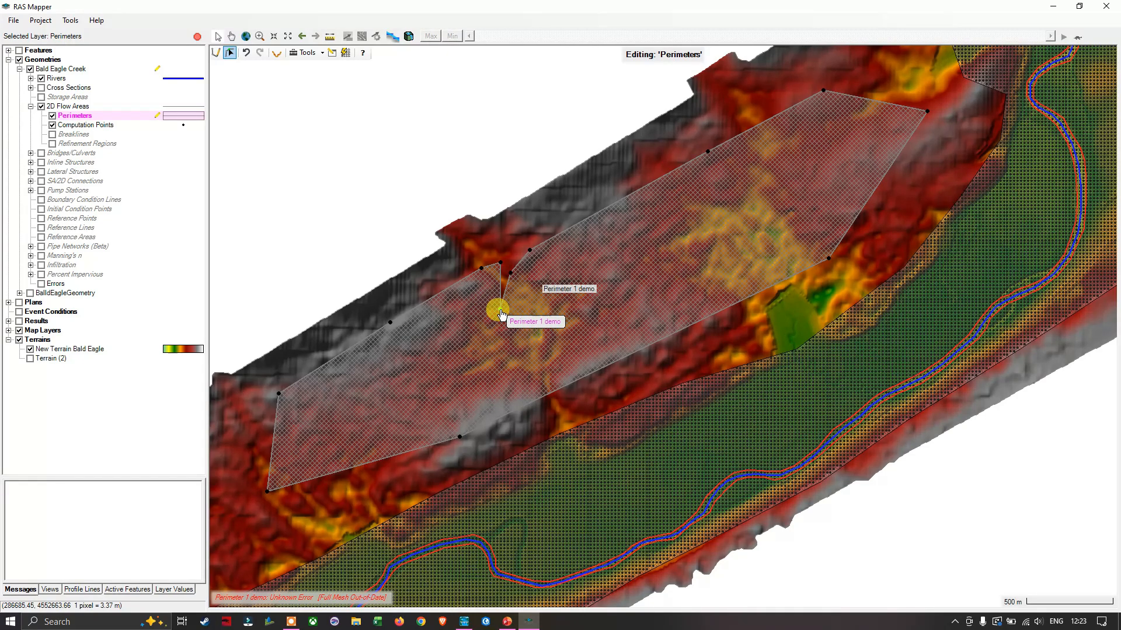
Try to remove the notch's deepest vertex from Perimeter 1 demo, dismissing the 2D Flow Area Editor.
left_click_drag(501, 314, 501, 310)
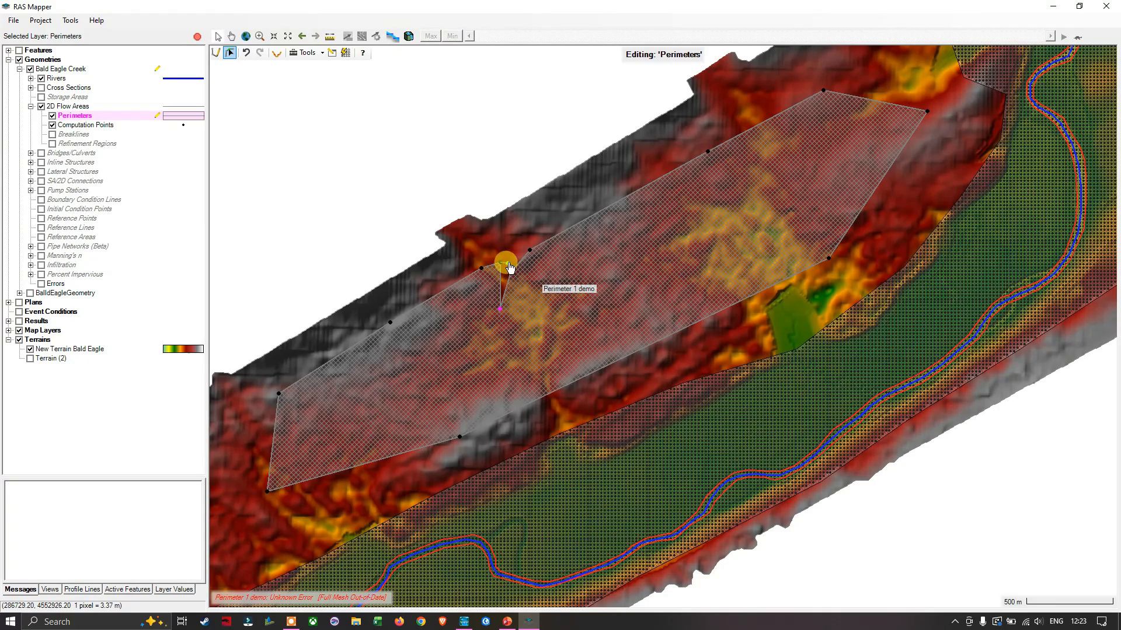
key("Delete")
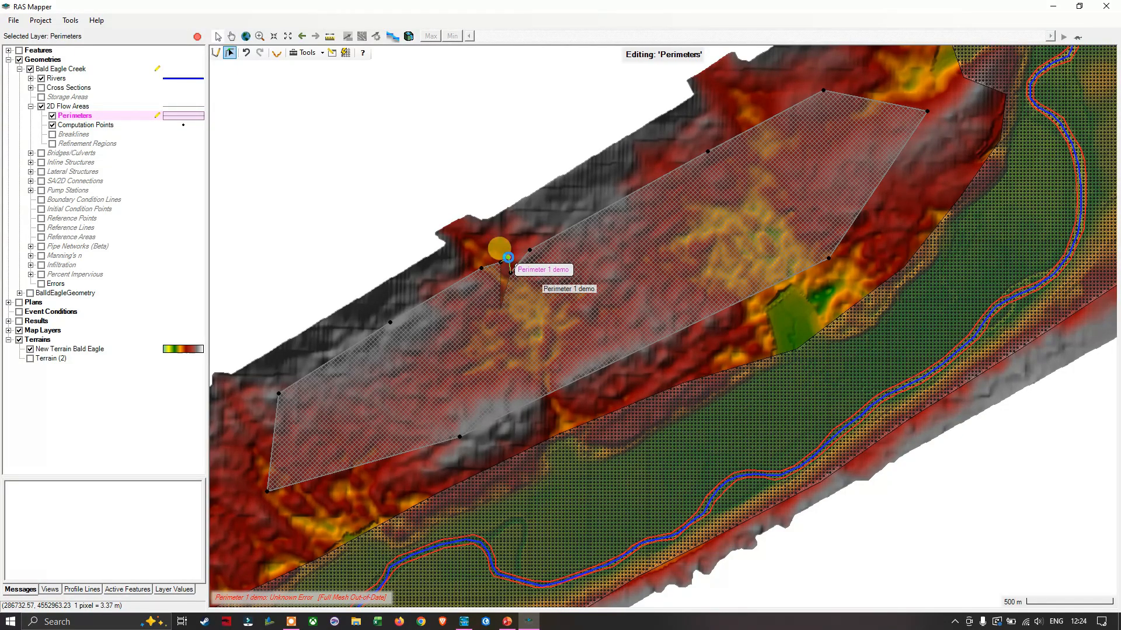
double_click(511, 264)
left_click_drag(590, 186, 319, 239)
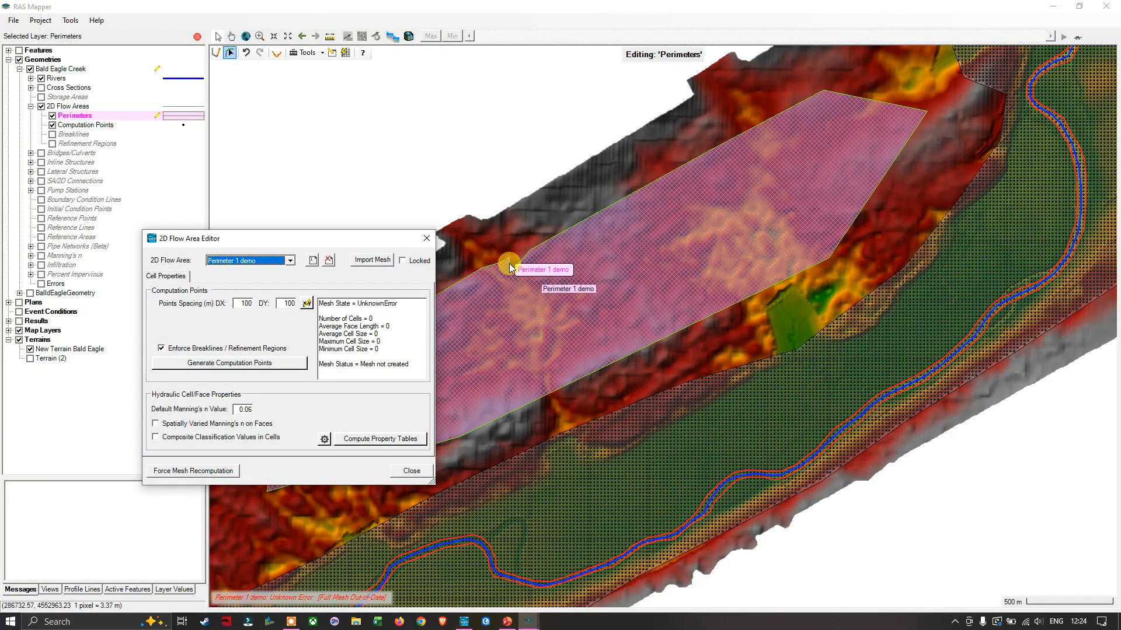
left_click_drag(510, 261, 511, 272)
left_click(412, 471)
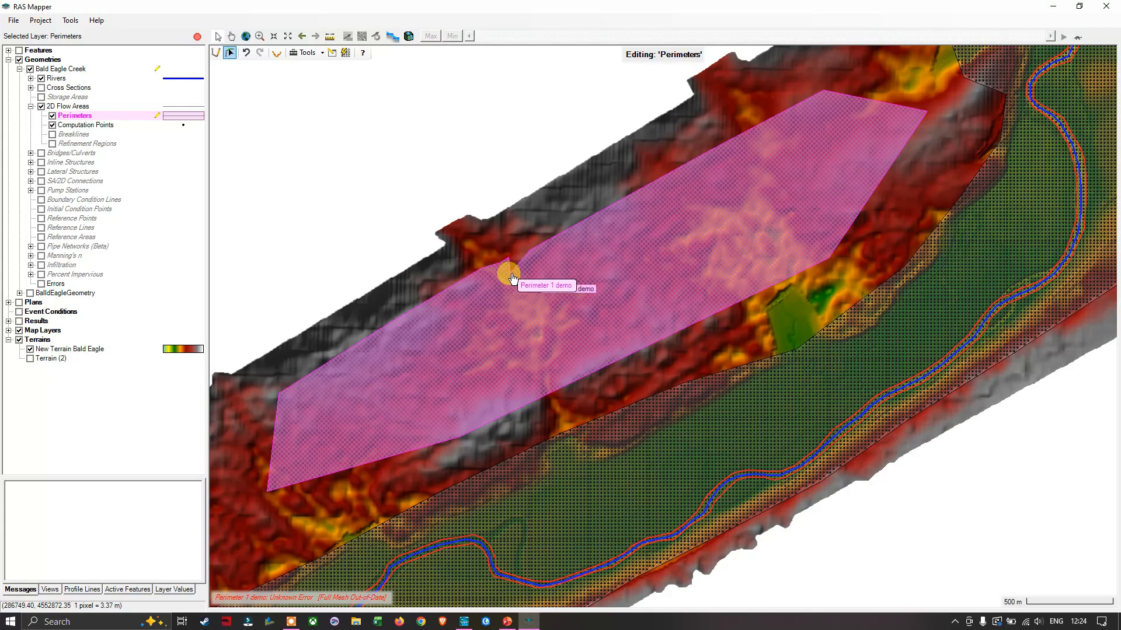
Try to shift the vertex at the notch's rim outward on Perimeter 1 demo and dismiss the 2D Flow Area Editor.
left_click(512, 275)
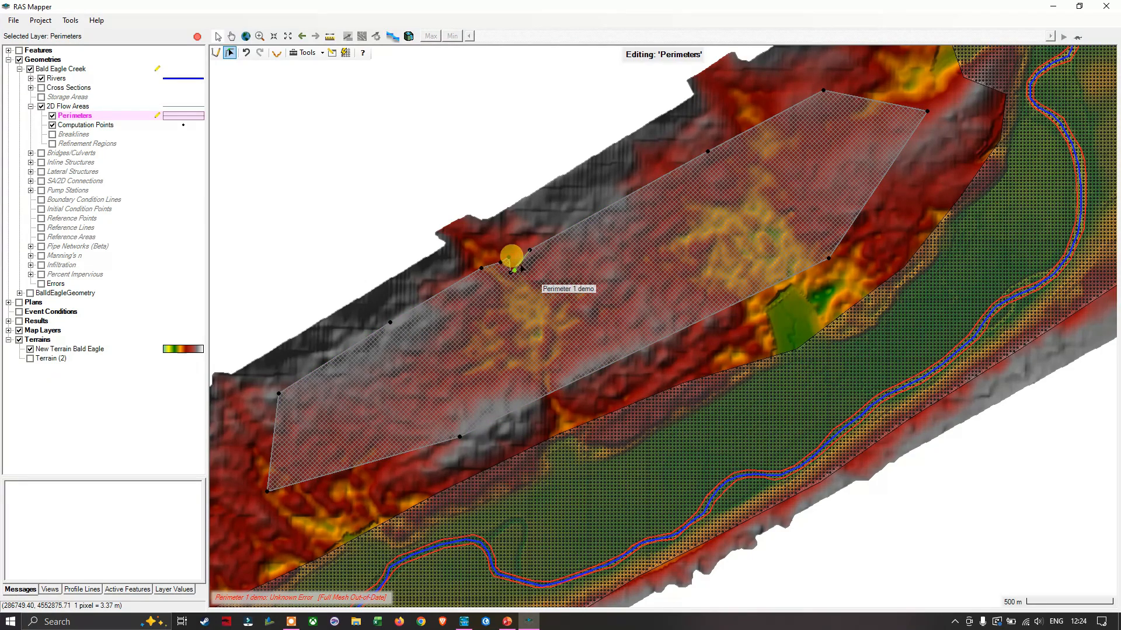
mouse_move(509, 258)
left_mouse_down()
mouse_move(512, 273)
mouse_move(517, 255)
left_mouse_up()
double_click(518, 255)
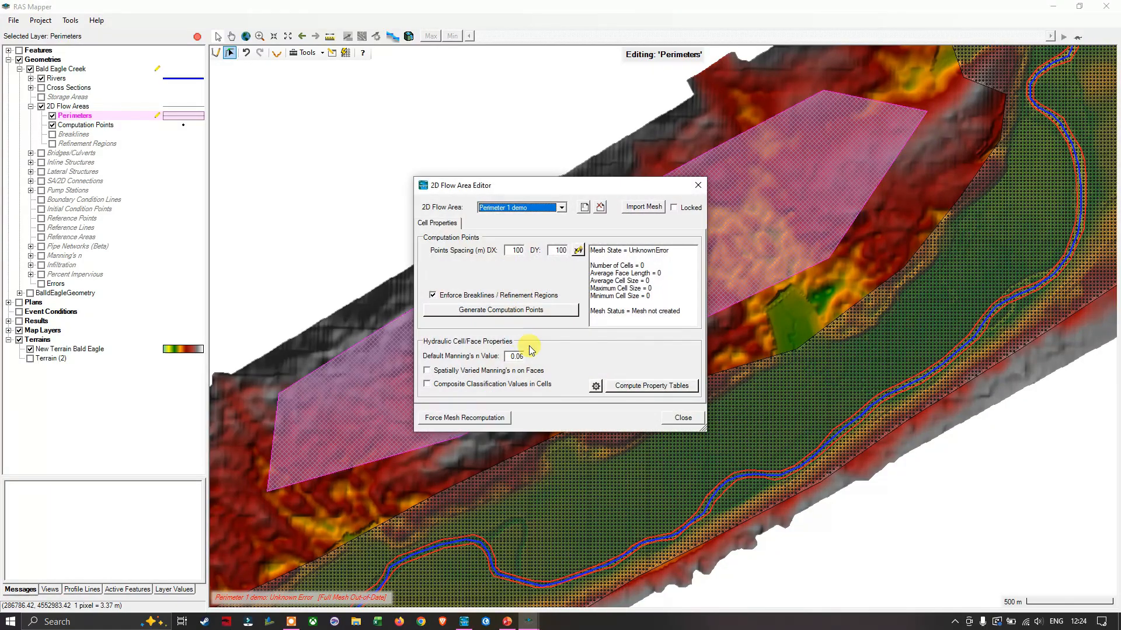
left_click(701, 418)
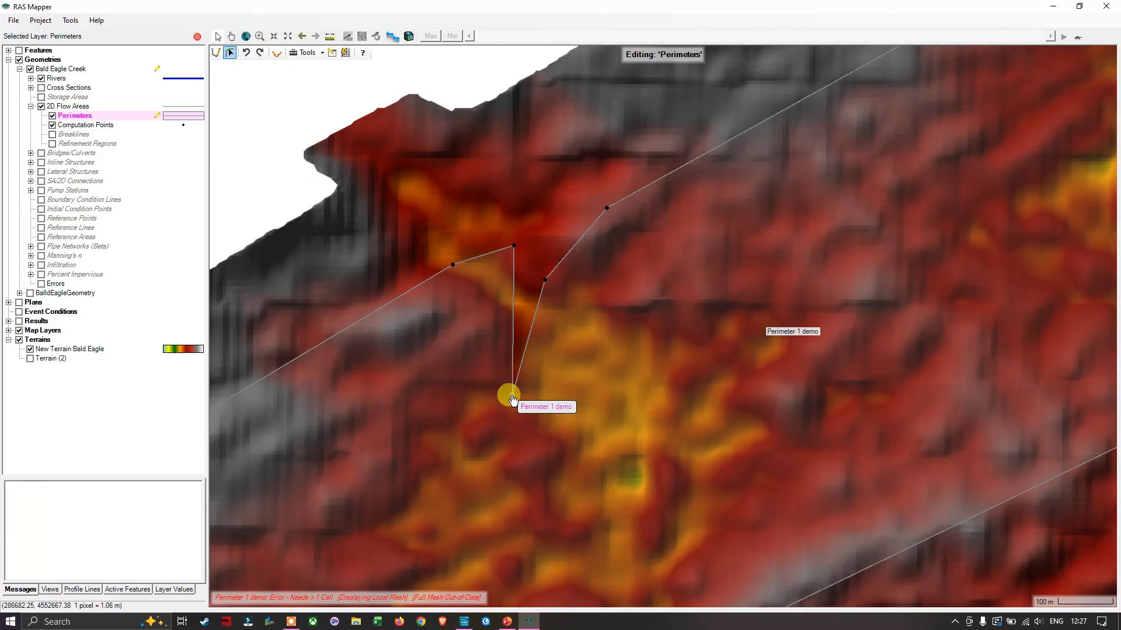
Move the notch vertices of Perimeter 1 demo outward into line with the neighbouring points, and check the smoothed upper edge.
left_click_drag(513, 397, 535, 261)
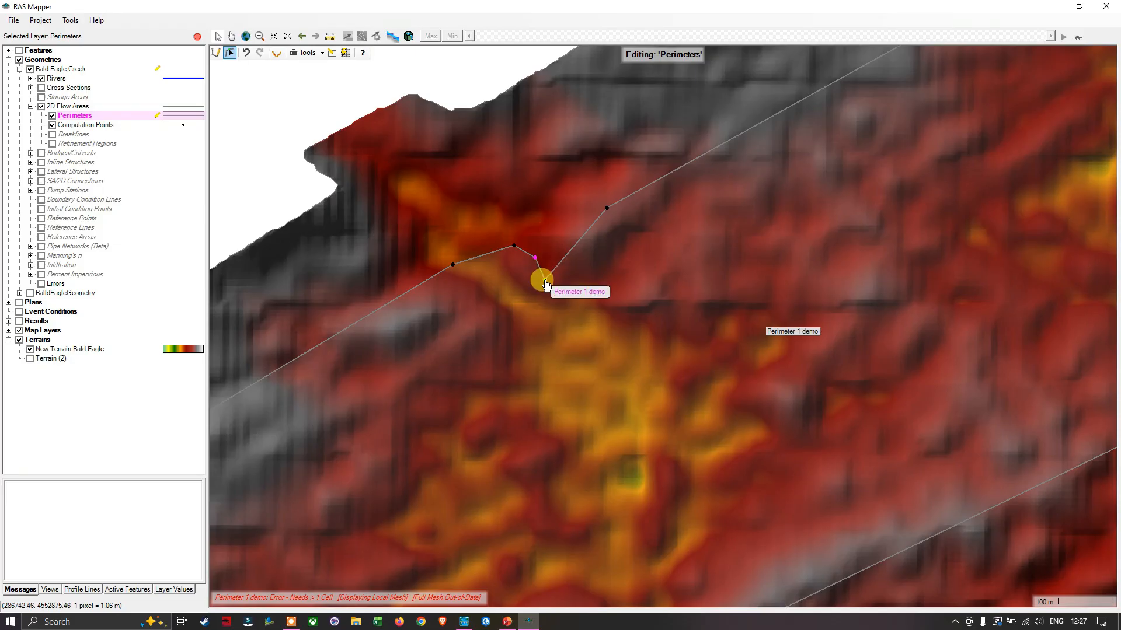
left_click_drag(546, 284, 535, 259)
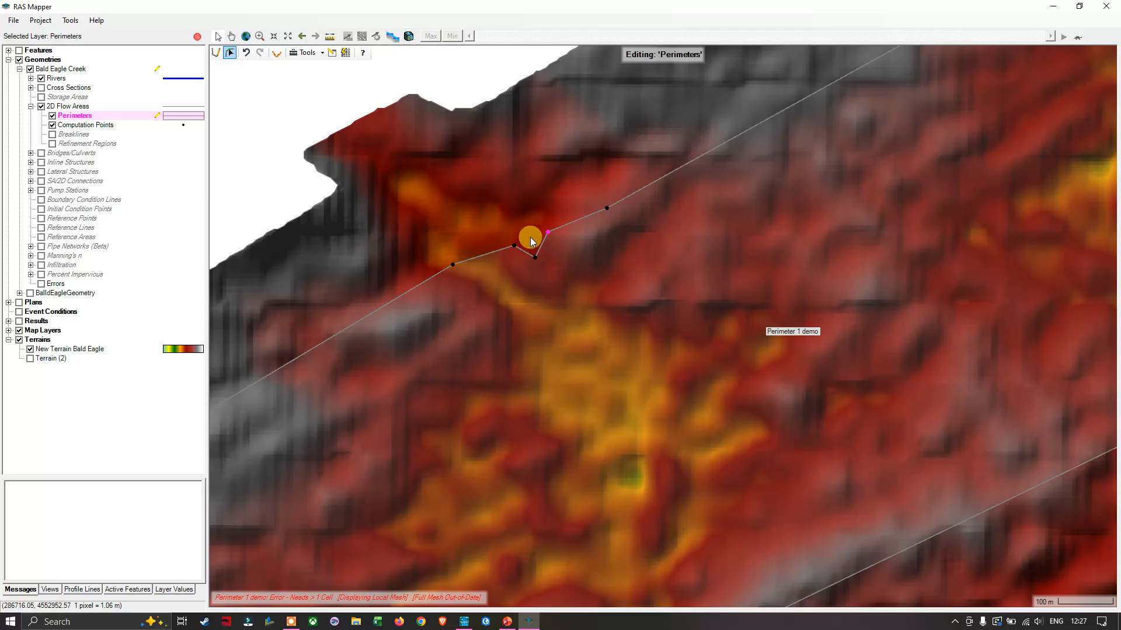
left_click_drag(533, 256, 535, 260)
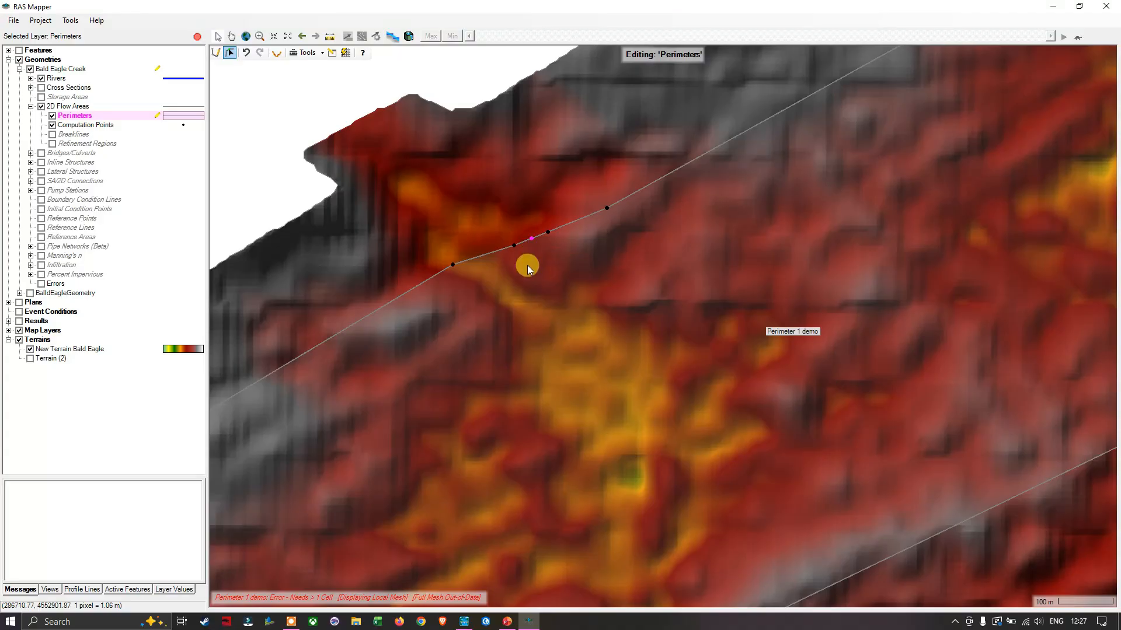
scroll(529, 271, "down", 2)
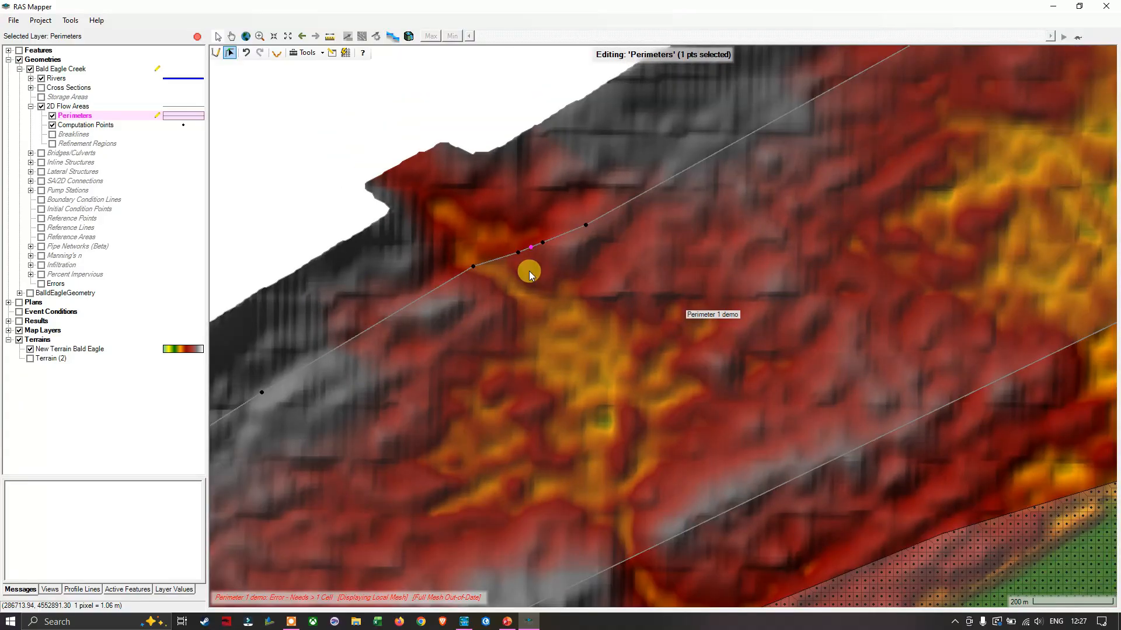
scroll(529, 271, "down", 3)
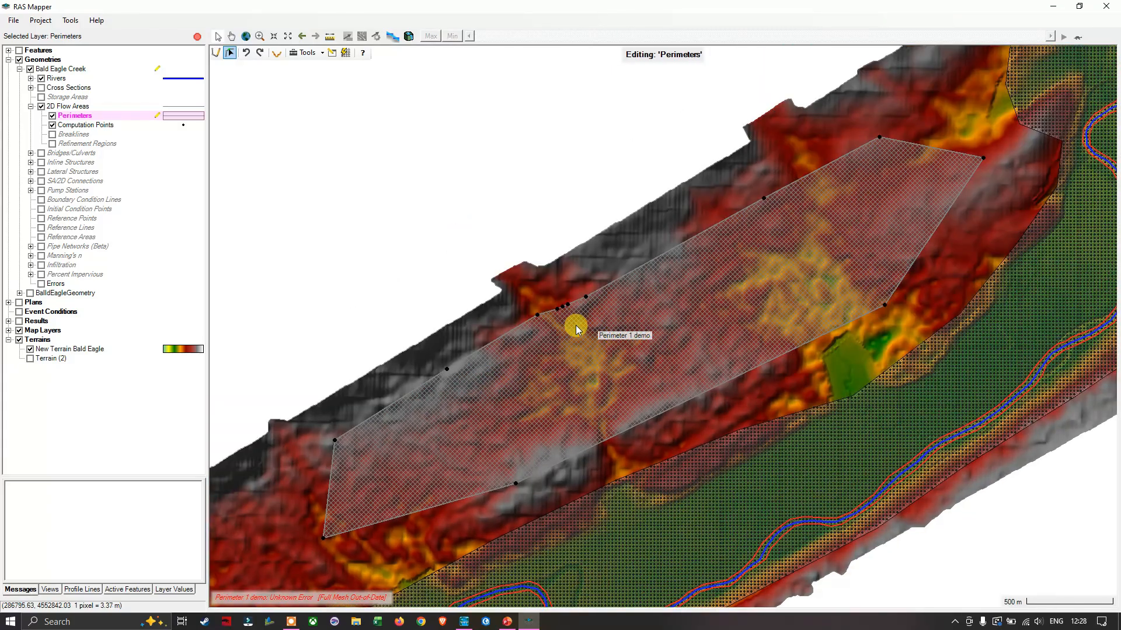
scroll(572, 313, "up", 4)
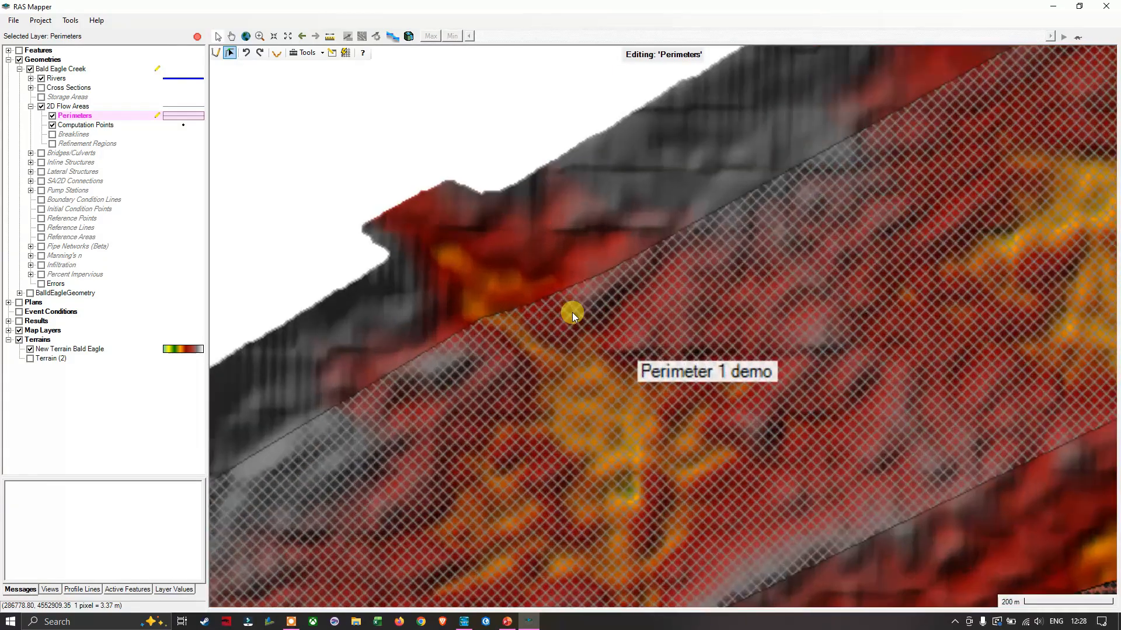
Even out the vertex spacing along the former notch in the upper edge of Perimeter 1 demo.
scroll(572, 313, "up", 3)
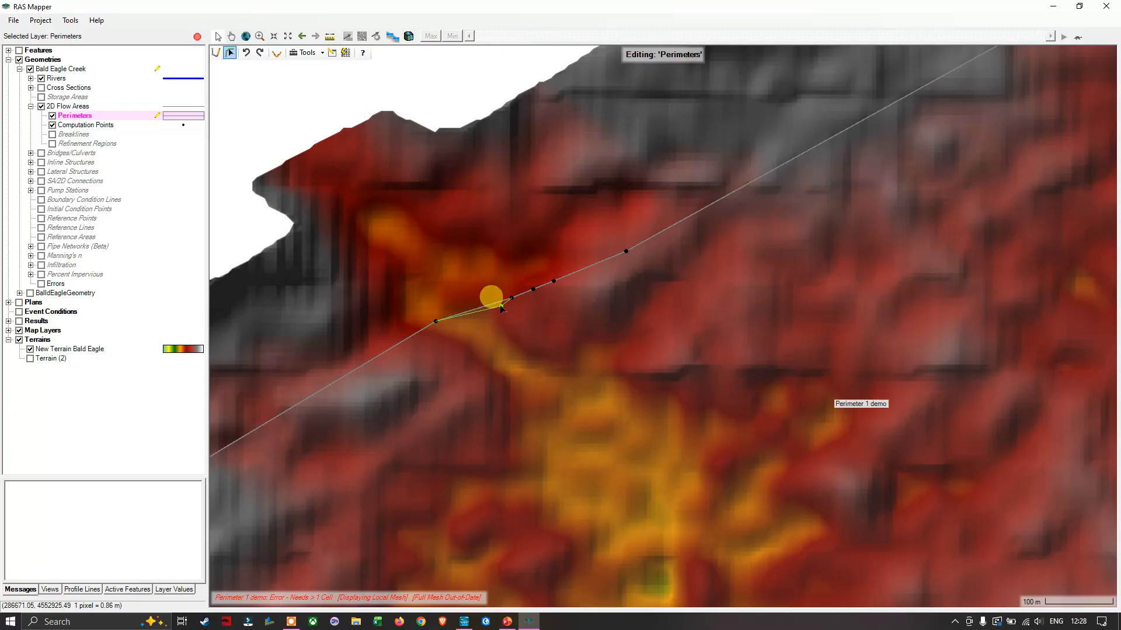
left_click_drag(502, 308, 460, 317)
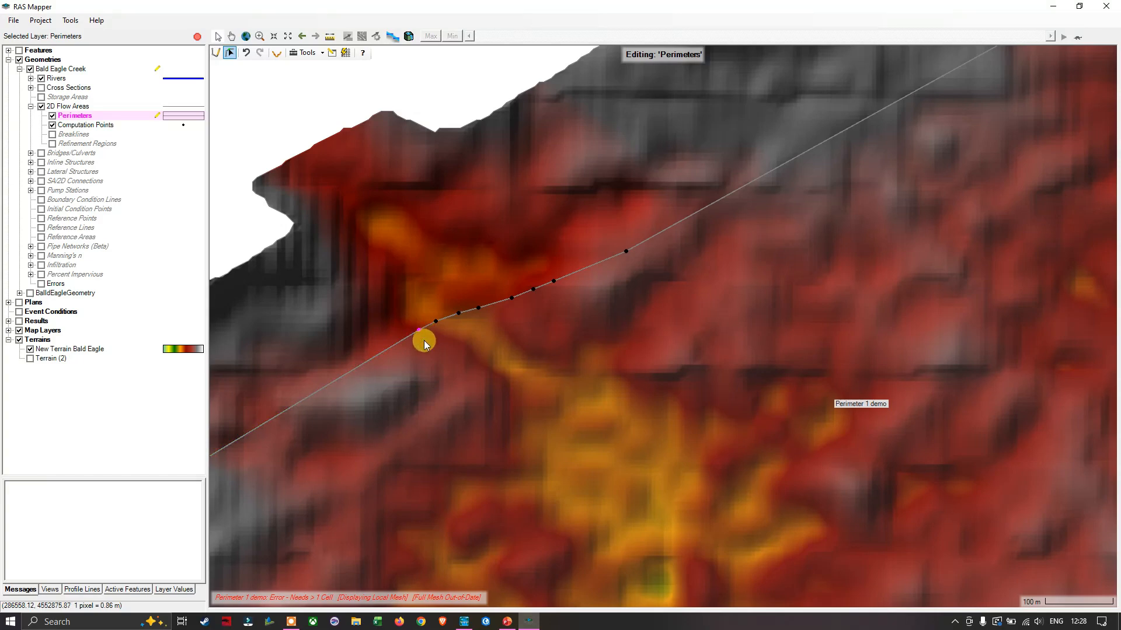
Try to pull a vertex on the smoothed upper edge of Perimeter 1 demo outward into a spike.
scroll(415, 342, "up", 1)
scroll(415, 342, "up", 1)
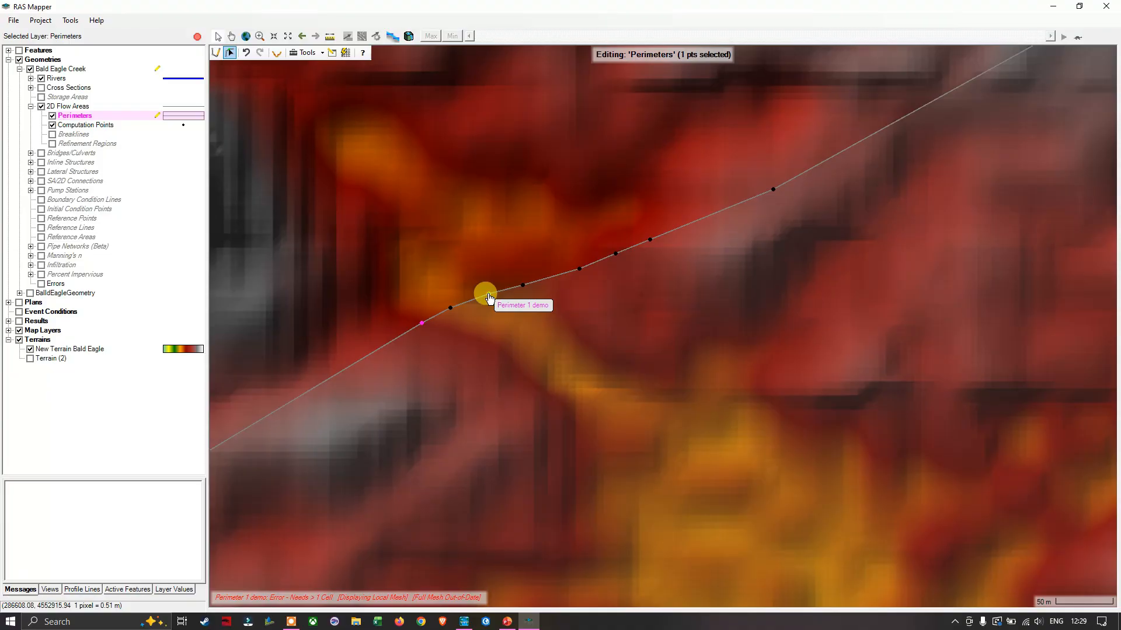
left_click_drag(488, 296, 473, 209)
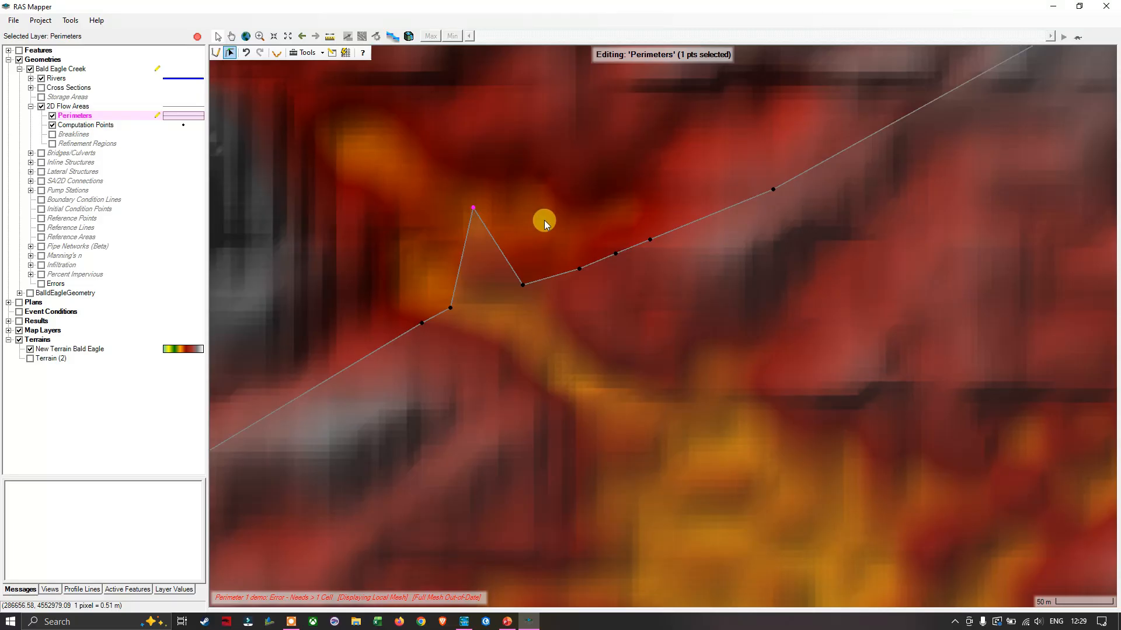
left_click_drag(552, 275, 531, 278)
left_click(500, 250)
Undo the spike in the perimeter's upper edge, redo it once, and undo it again.
left_click(247, 54)
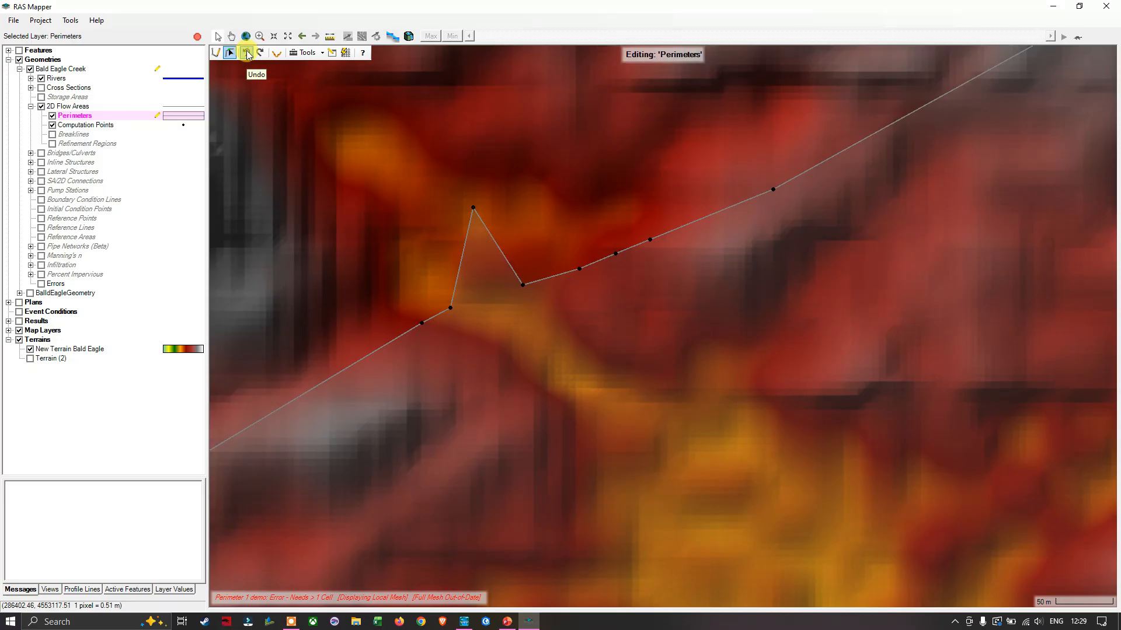
left_click(247, 54)
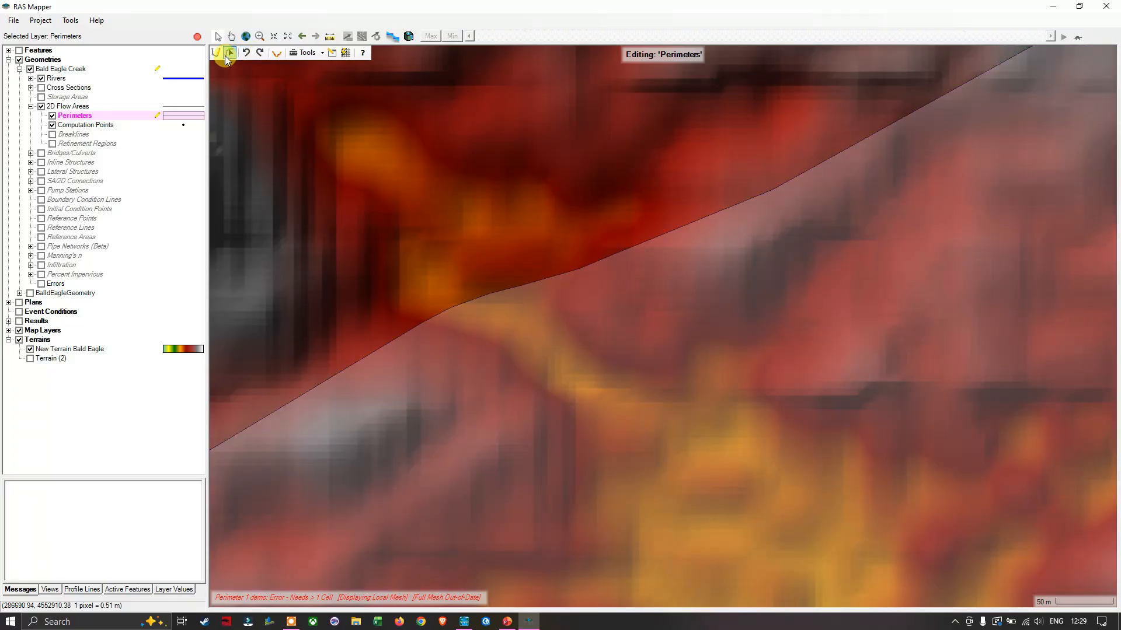
left_click(261, 54)
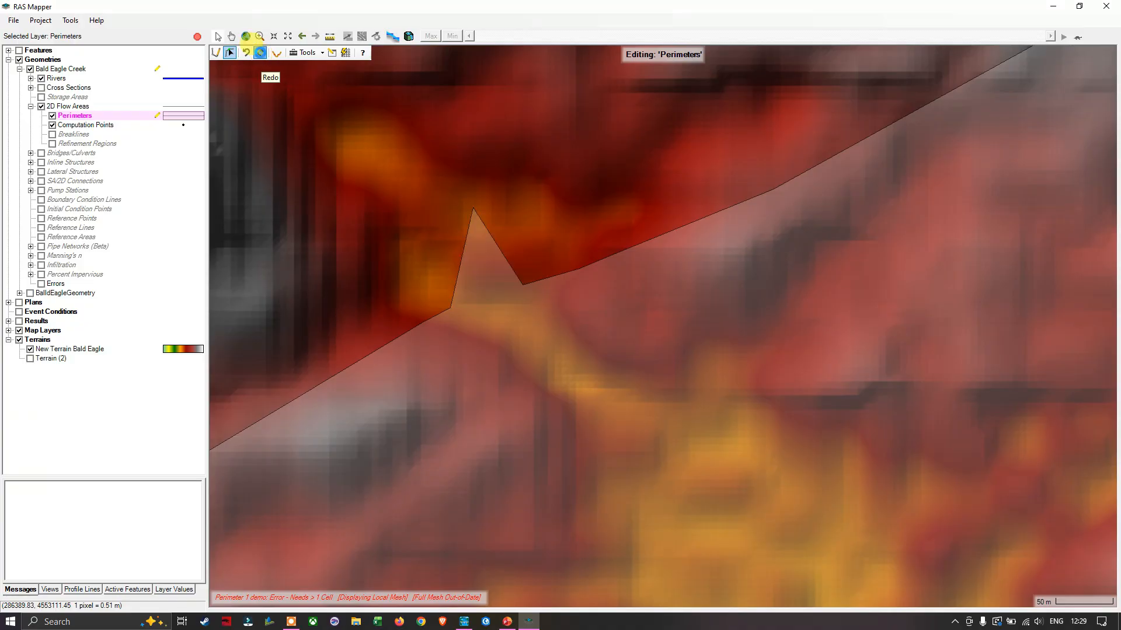
left_click(246, 52)
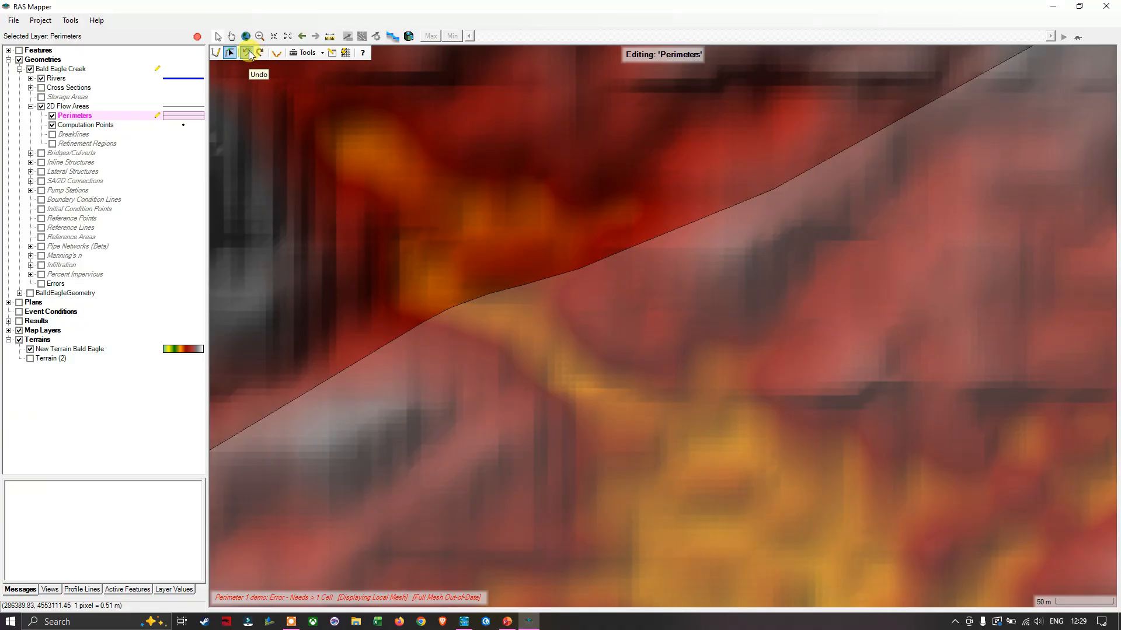
Open the active feature's terrain profile plot and place it clear of the southwestern part of Perimeter 1 demo.
scroll(568, 318, "down", 3)
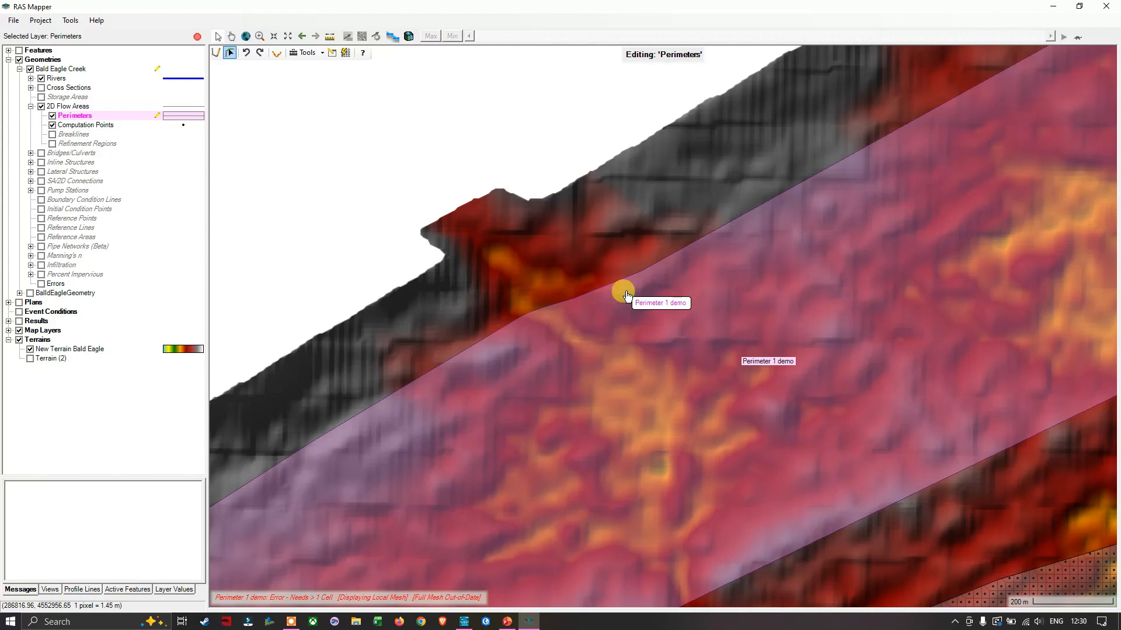
scroll(625, 292, "down", 1)
scroll(626, 293, "down", 2)
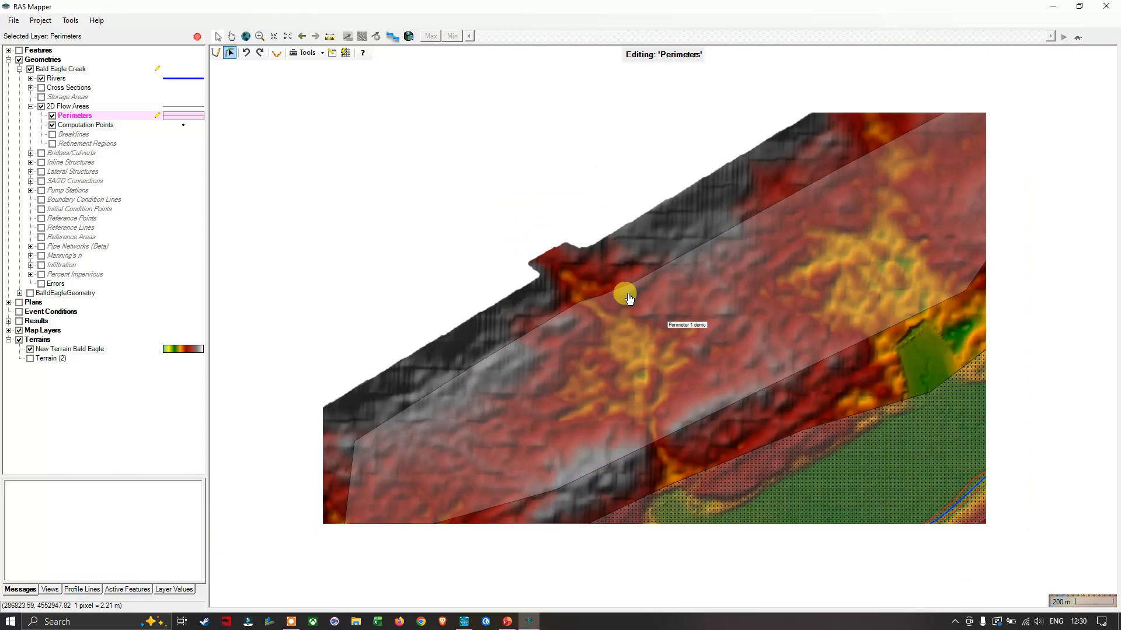
left_click(696, 323)
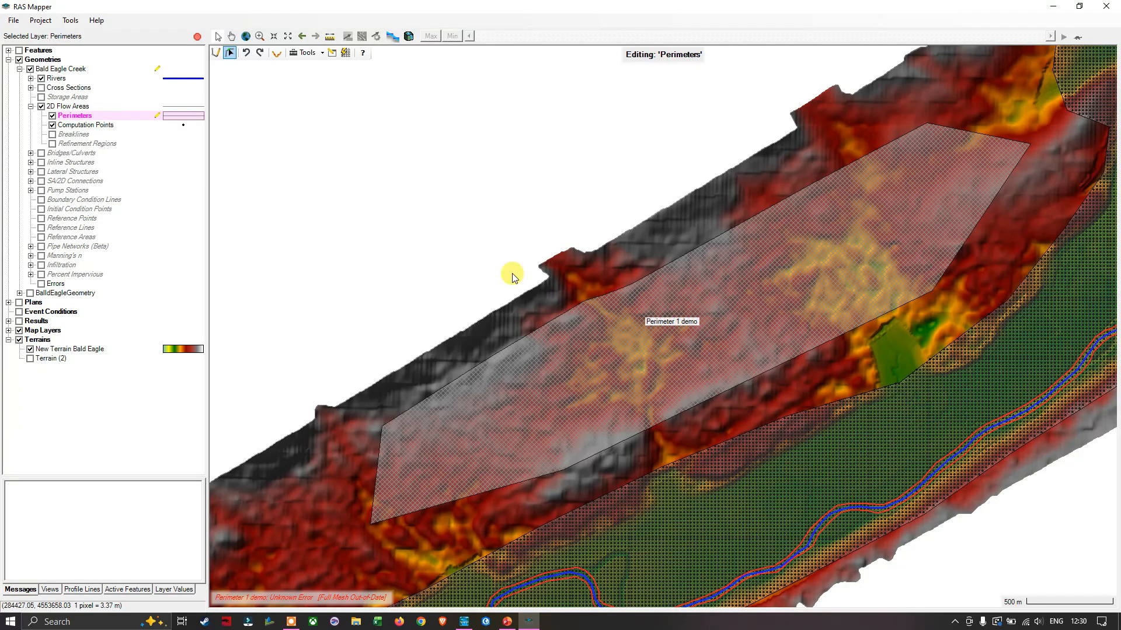
left_click(600, 317)
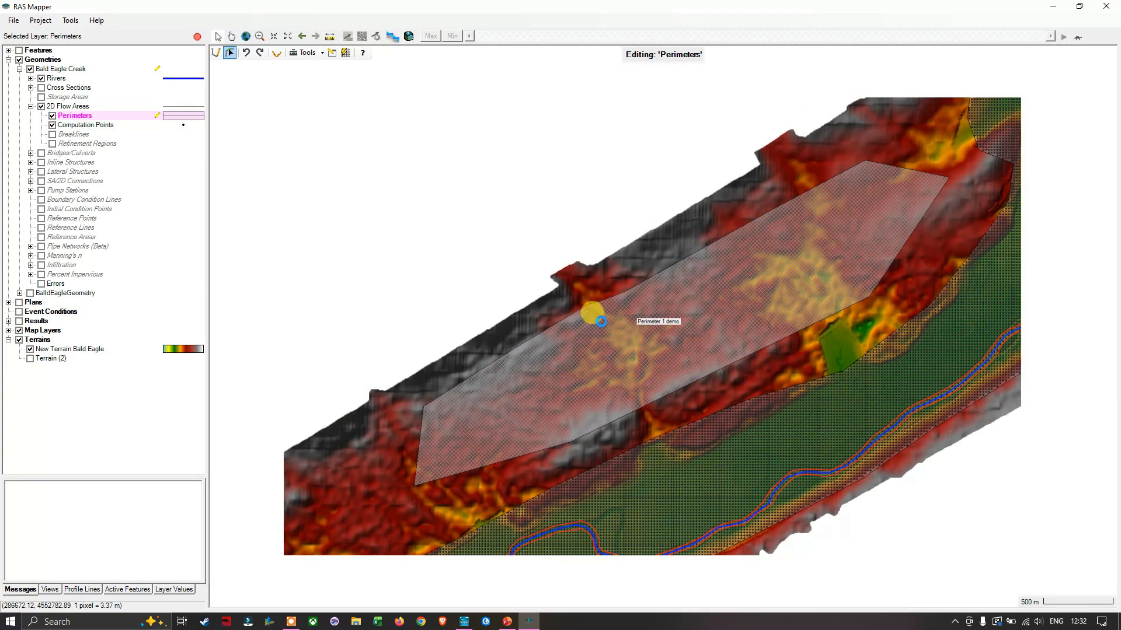
scroll(601, 321, "down", 2)
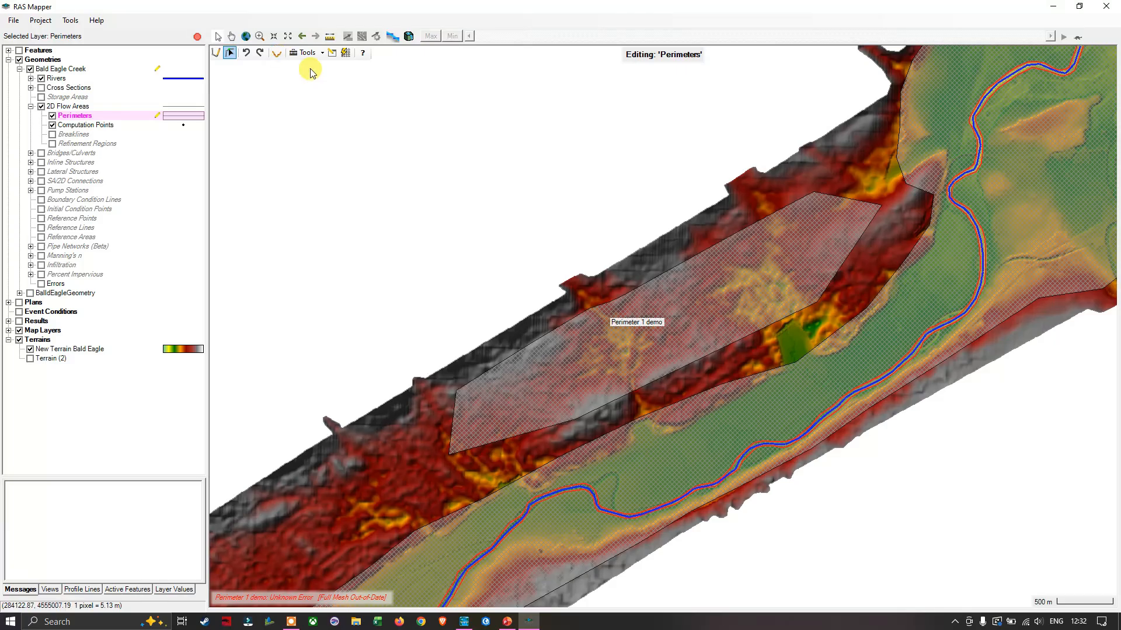
left_click(277, 53)
left_click(276, 52)
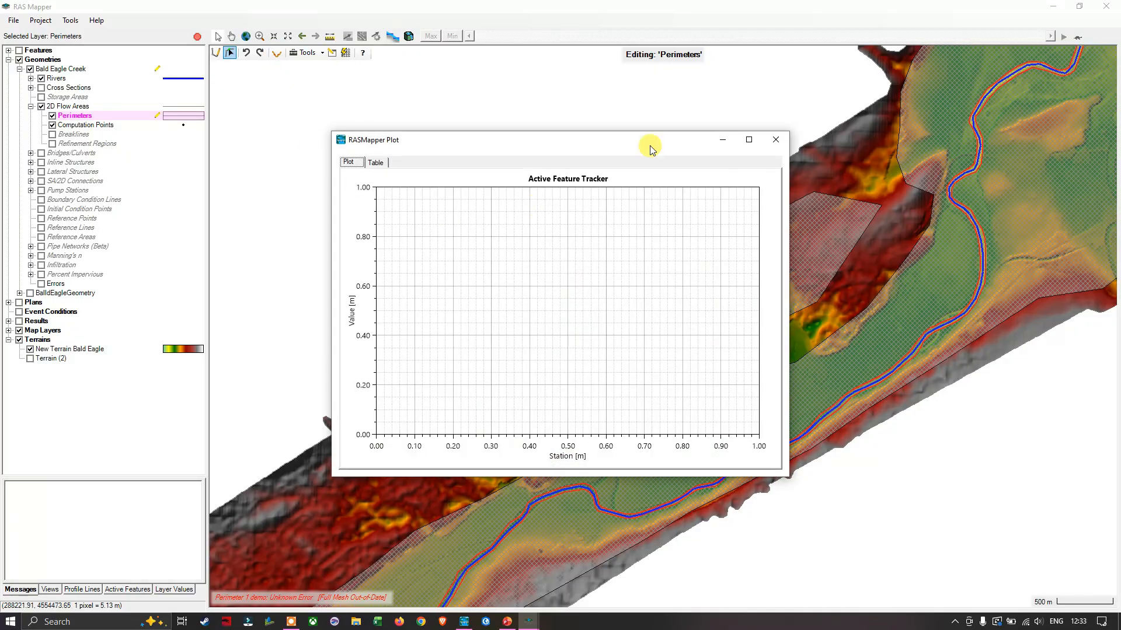
left_click_drag(615, 133, 985, 143)
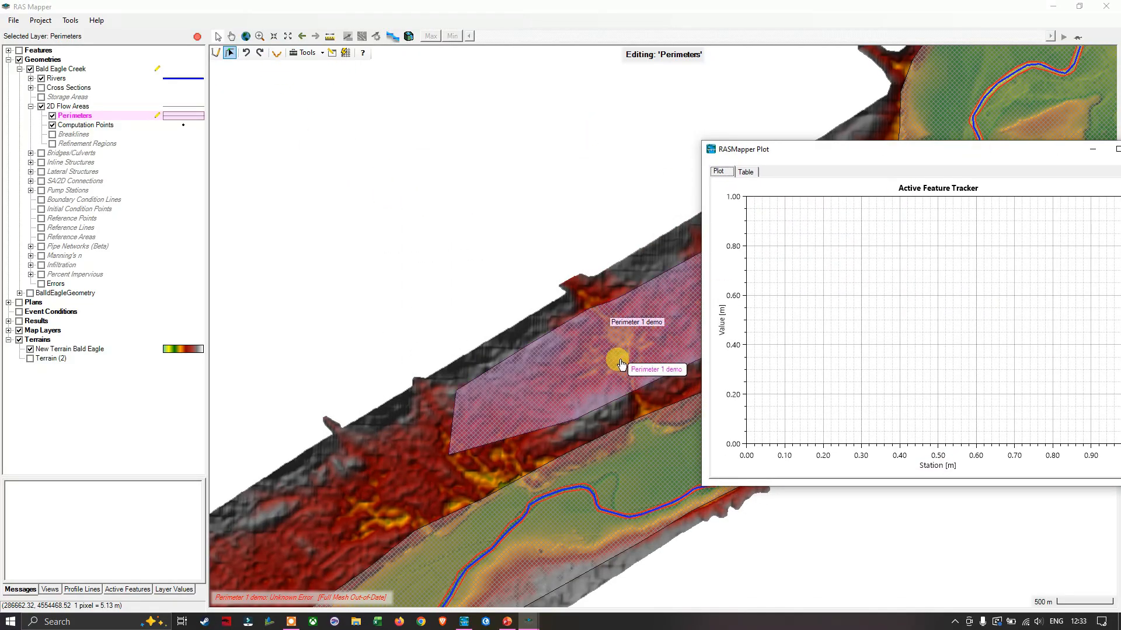
Plot the terrain profile along Perimeter 1 demo, examine it beside the perimeter, and close the plot.
left_click(537, 343)
left_click_drag(884, 159, 381, 103)
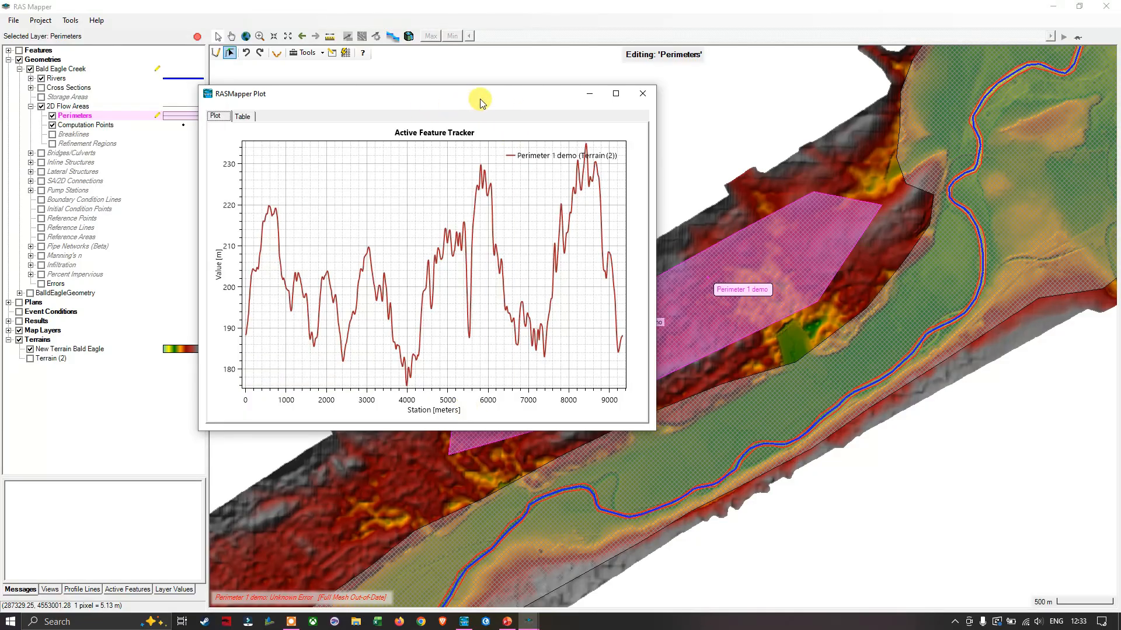
left_click_drag(480, 97, 294, 83)
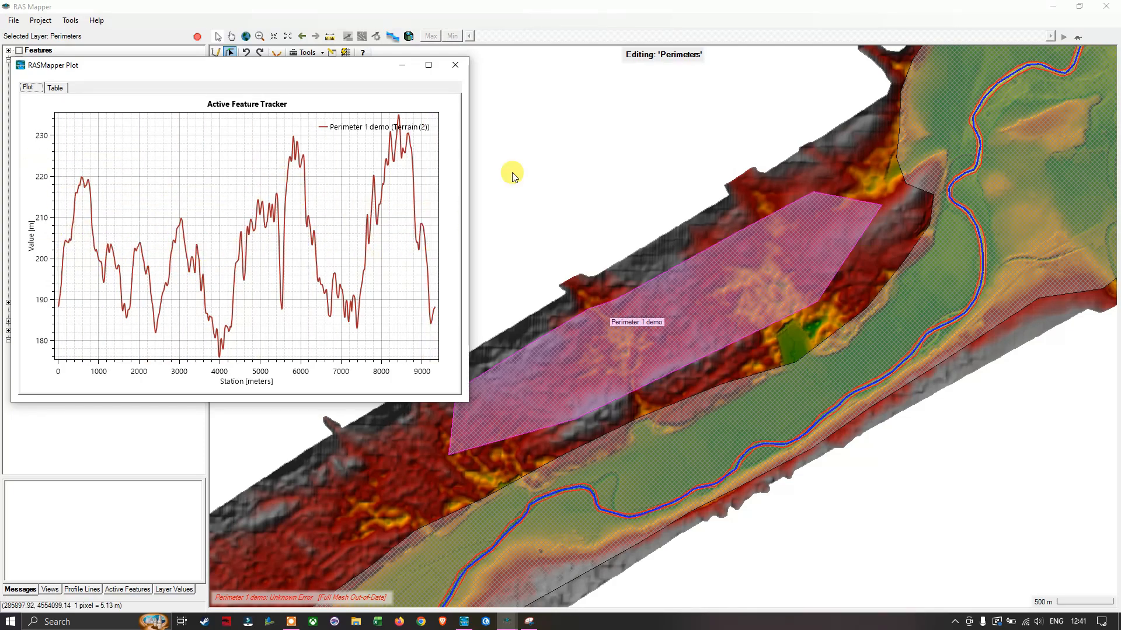
left_click(455, 66)
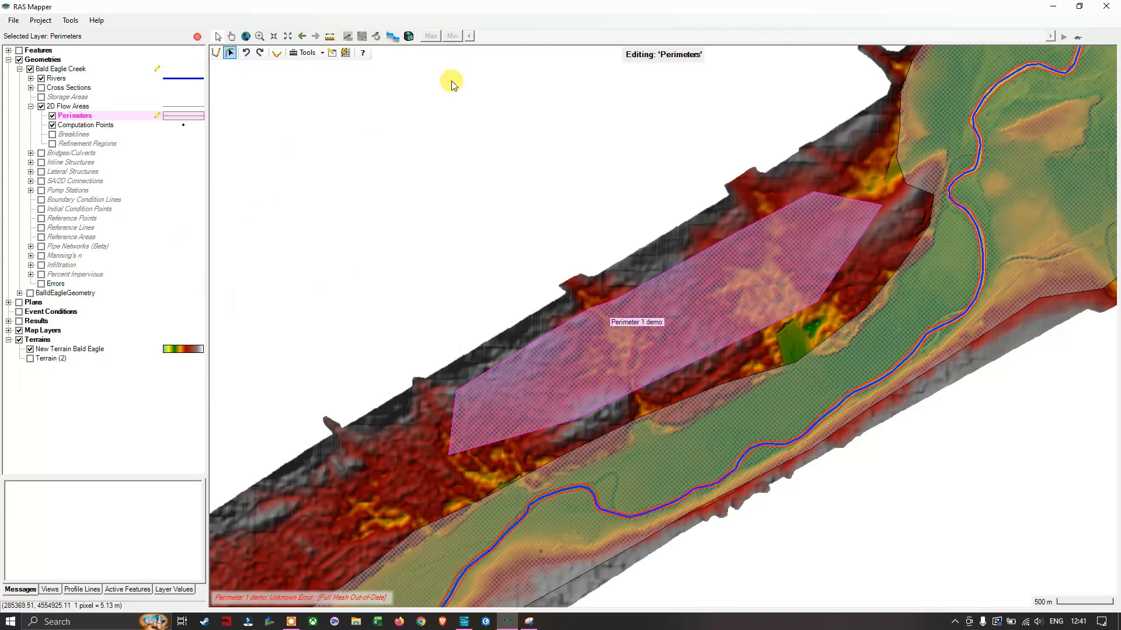
Examine the Filter Polygons options for Perimeter 1 demo and leave them without applying a filter.
left_click(323, 54)
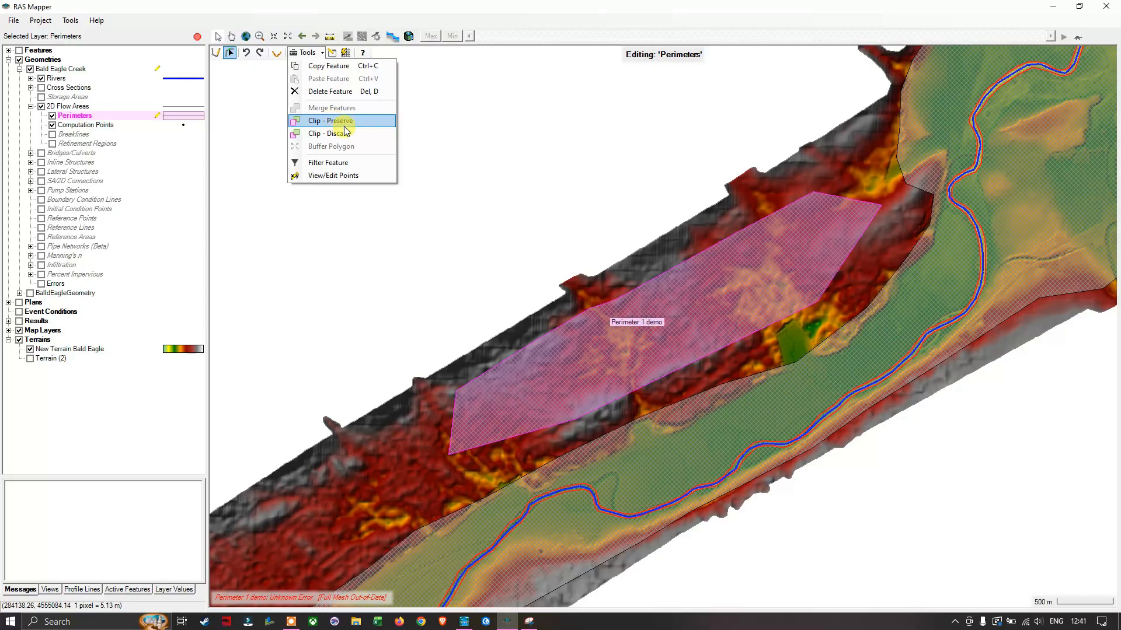
left_click(337, 165)
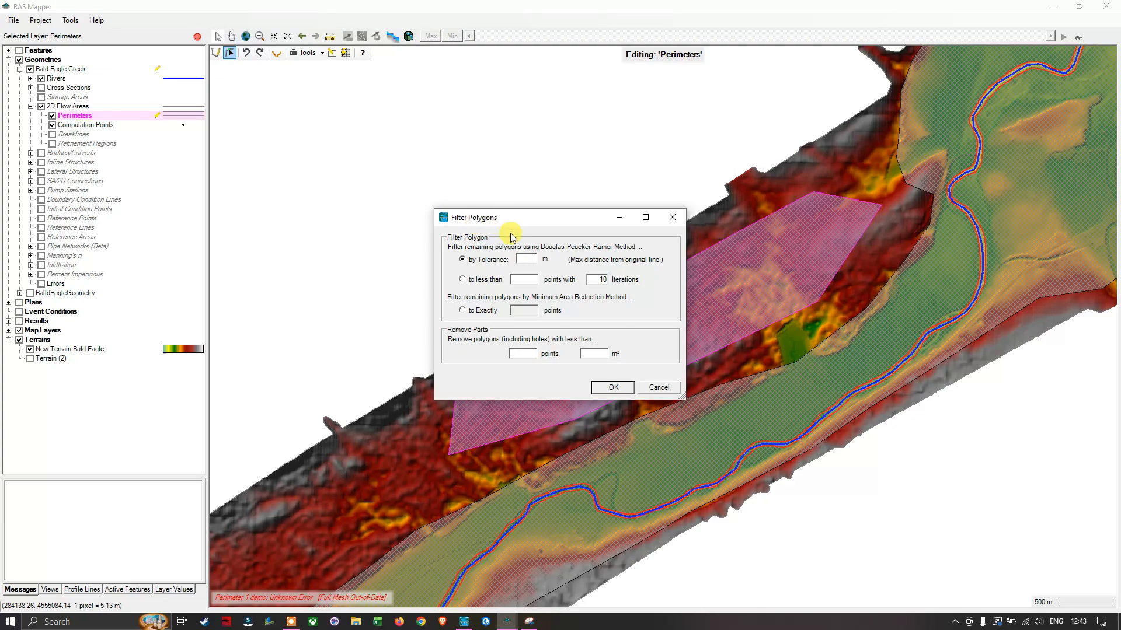
left_click(659, 388)
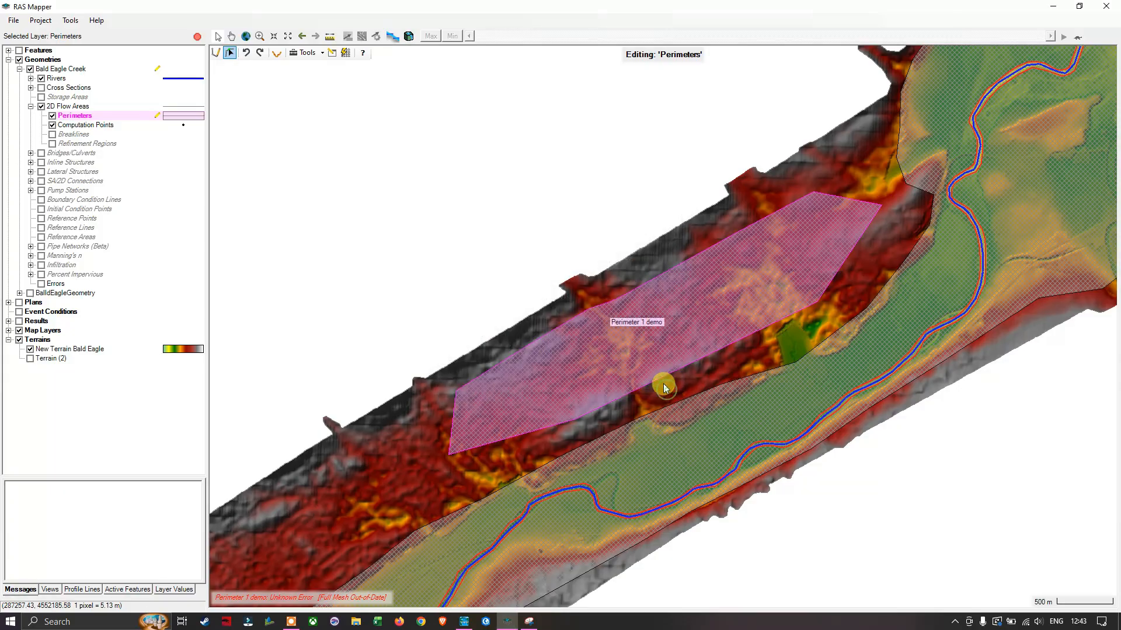
Generate computation points for Perimeter 1 demo at 100 m spacing in DX and DY, and check the mesh on the map.
left_click(331, 54)
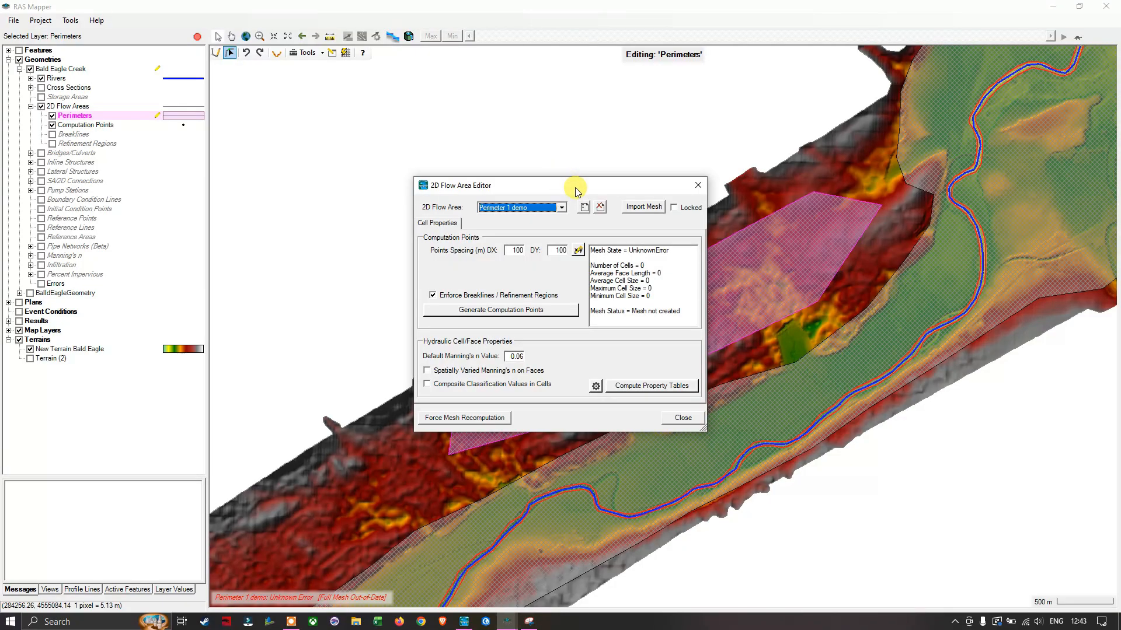
left_click_drag(574, 186, 561, 98)
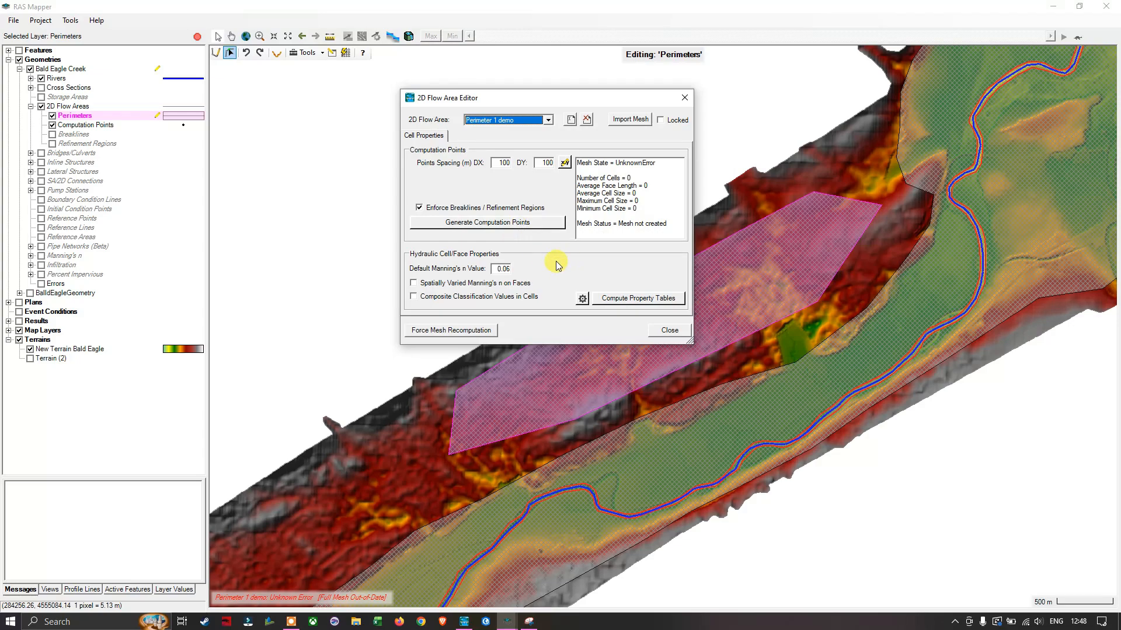
left_click(498, 223)
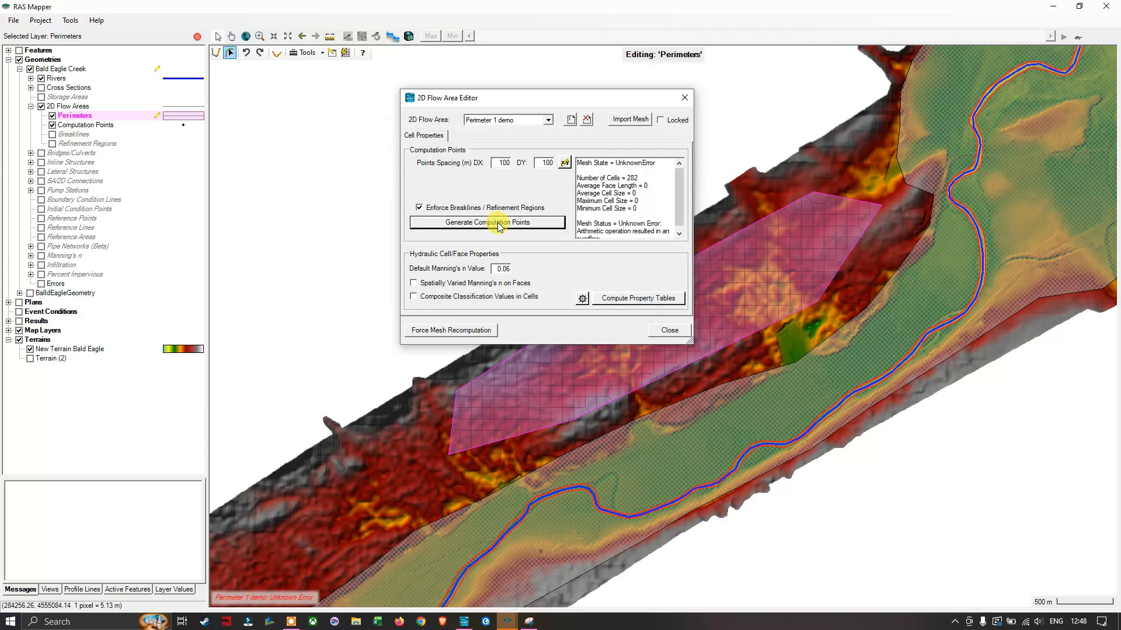
left_click(669, 331)
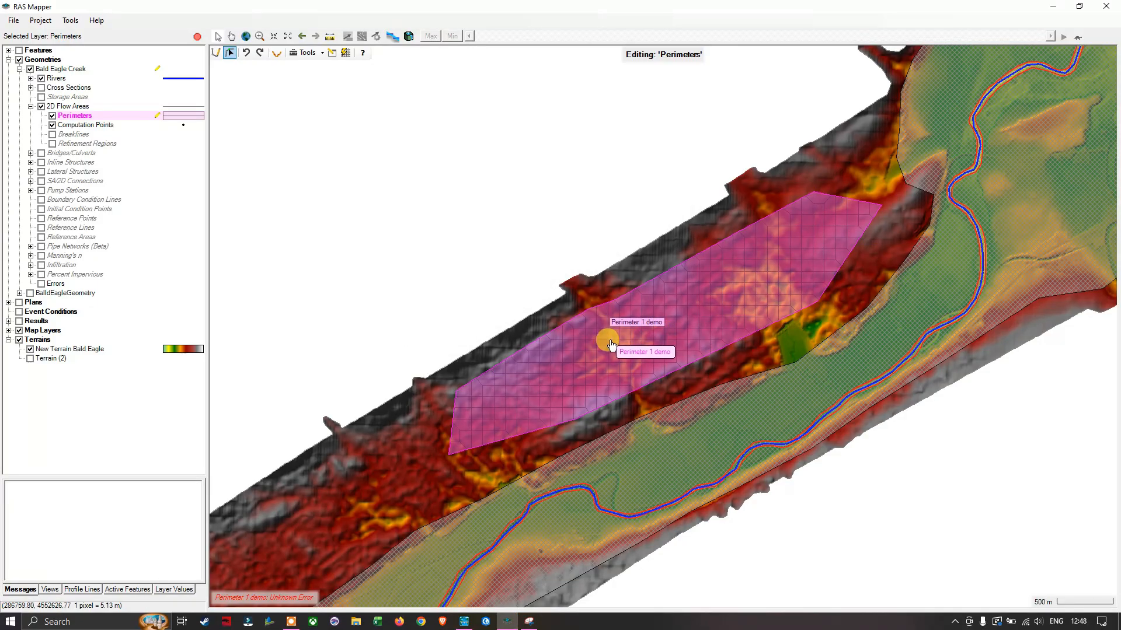
scroll(610, 344, "up", 1)
scroll(613, 344, "up", 3)
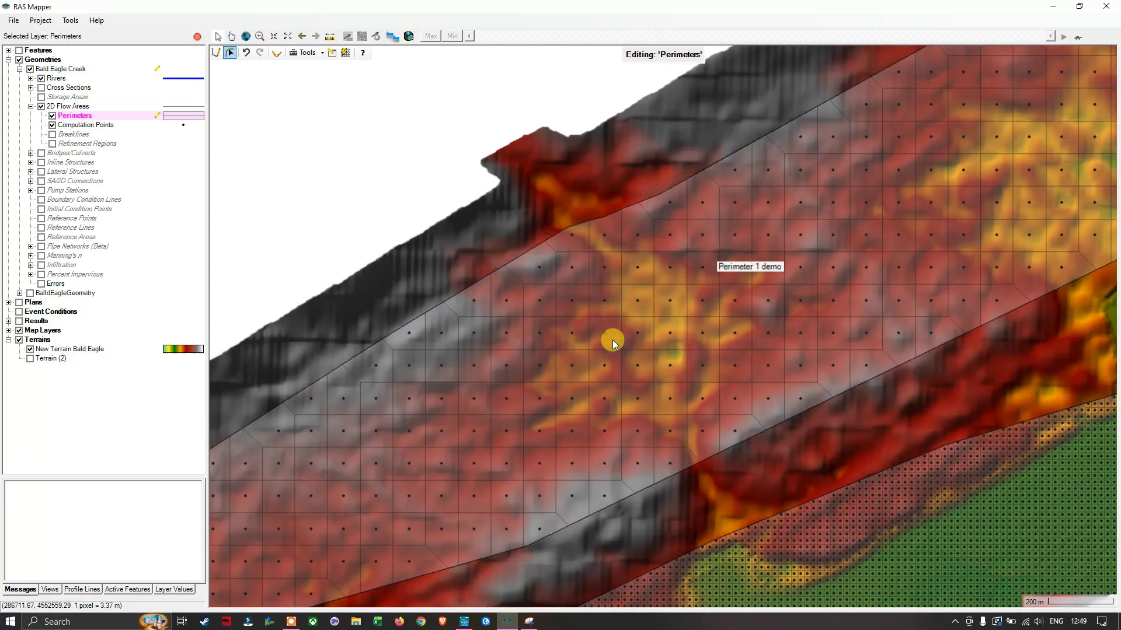
left_click(612, 339)
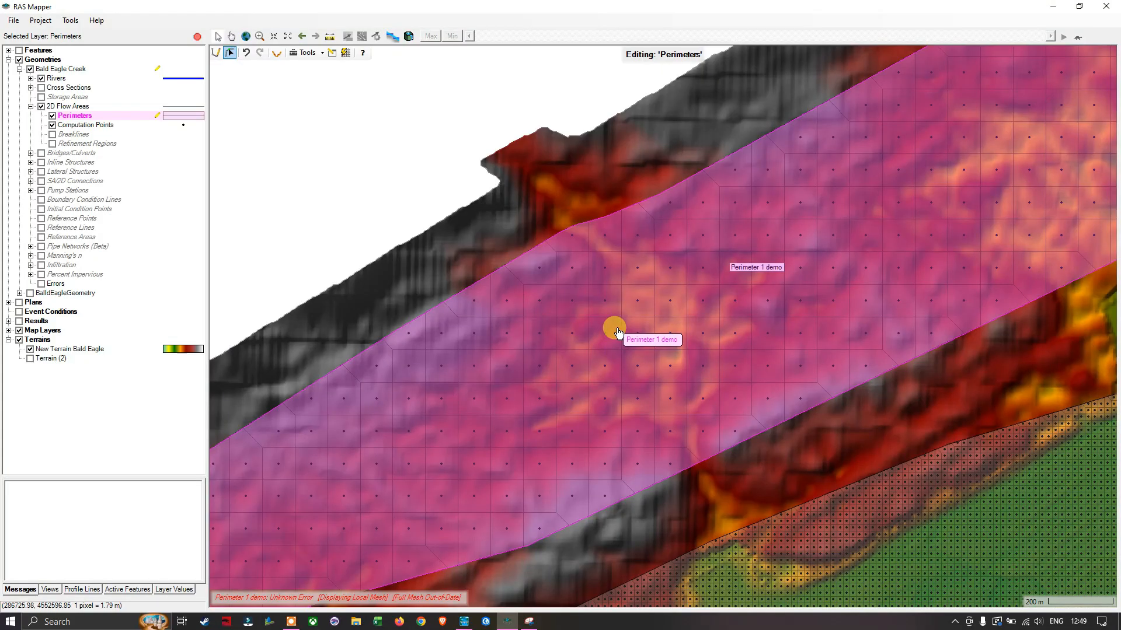
scroll(619, 333, "down", 1)
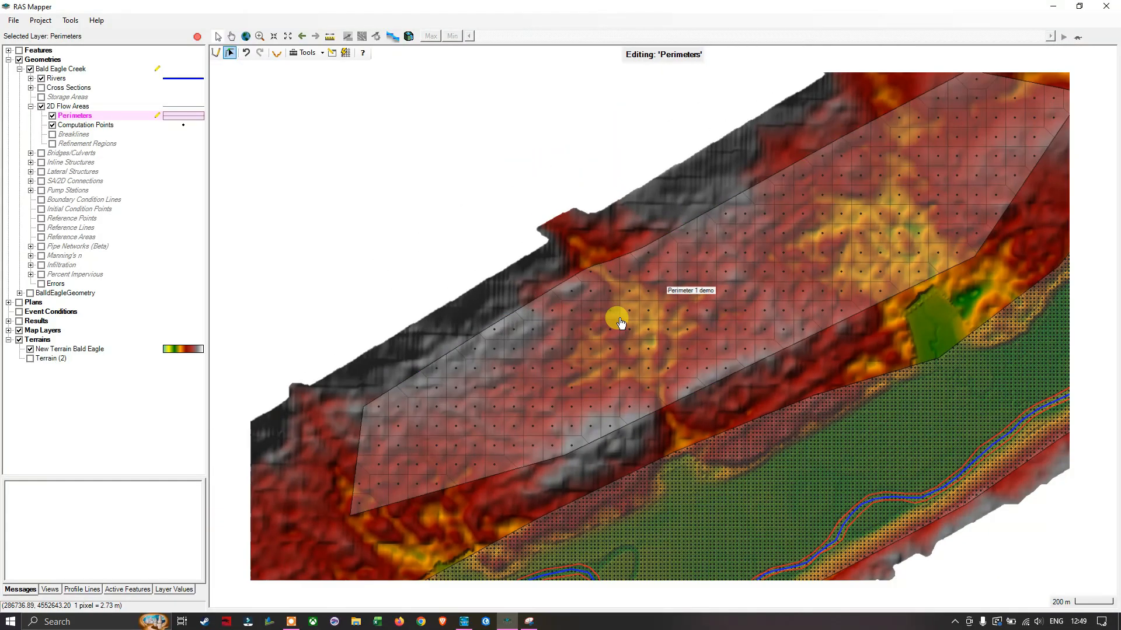
Extend the southwestern end of Perimeter 1 demo outward with an added vertex, and check the mesh in the new area.
left_click(474, 359)
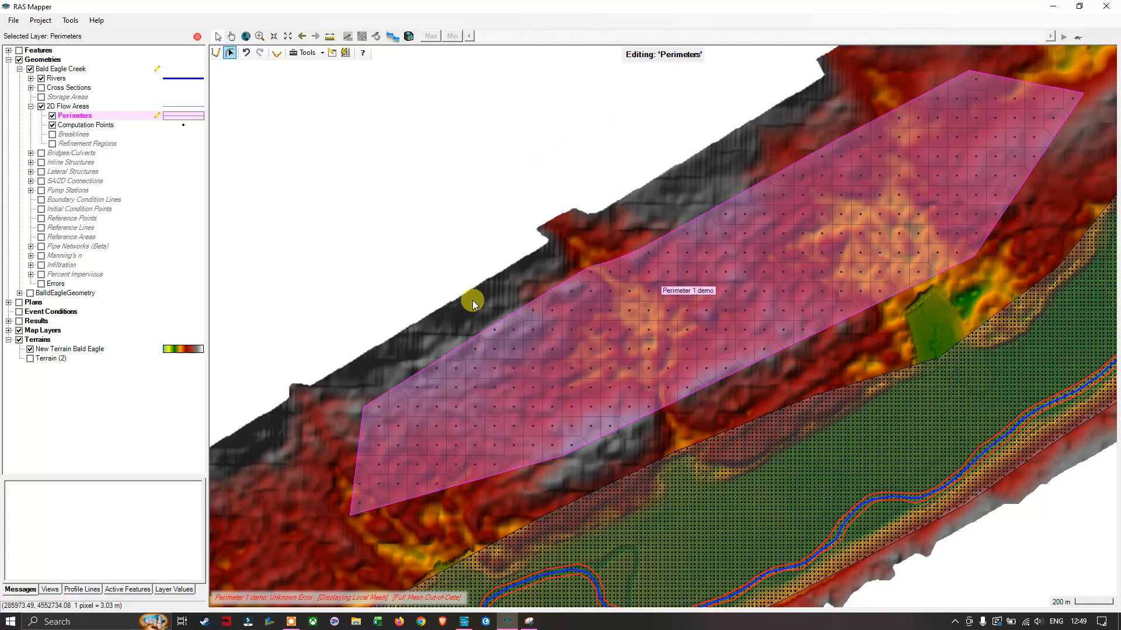
left_click_drag(432, 292, 547, 177)
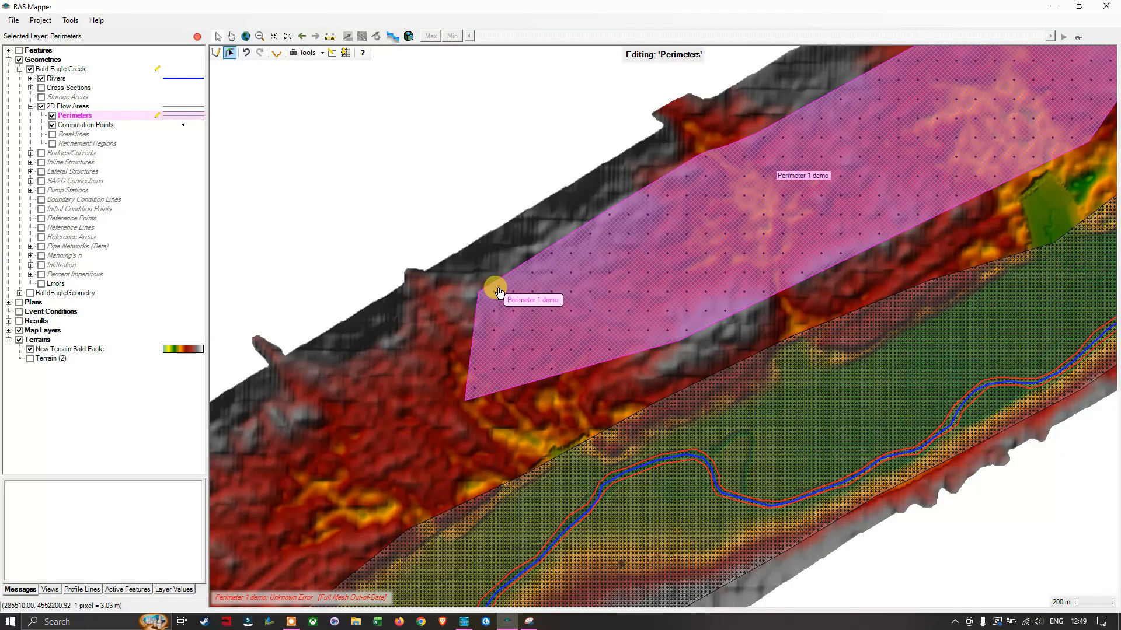
left_click(498, 282)
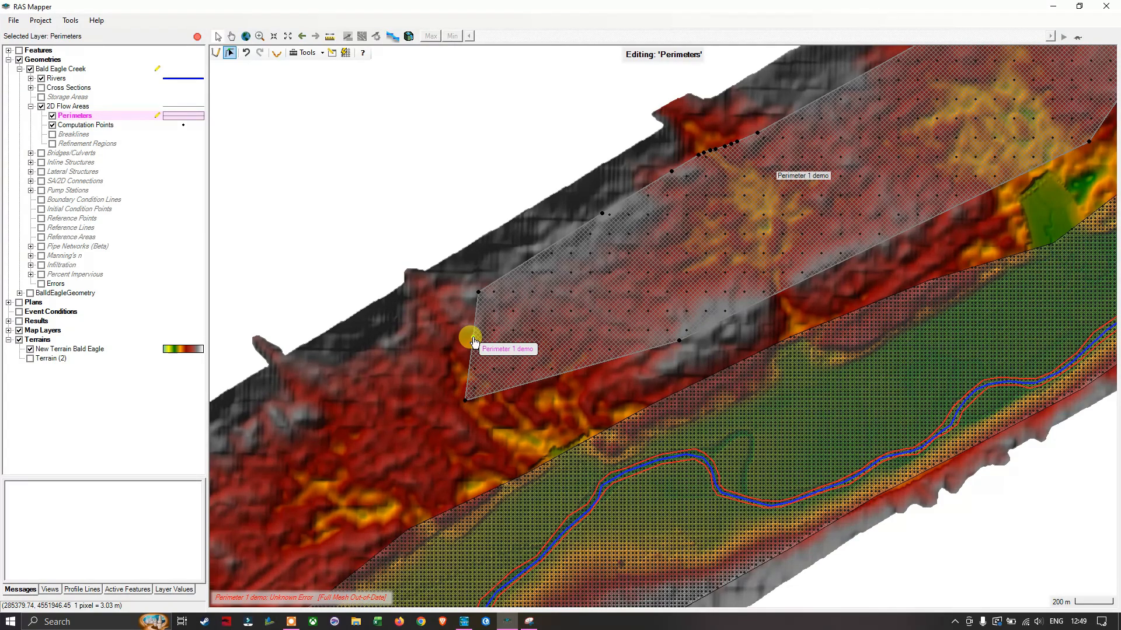
left_click_drag(474, 341, 347, 365)
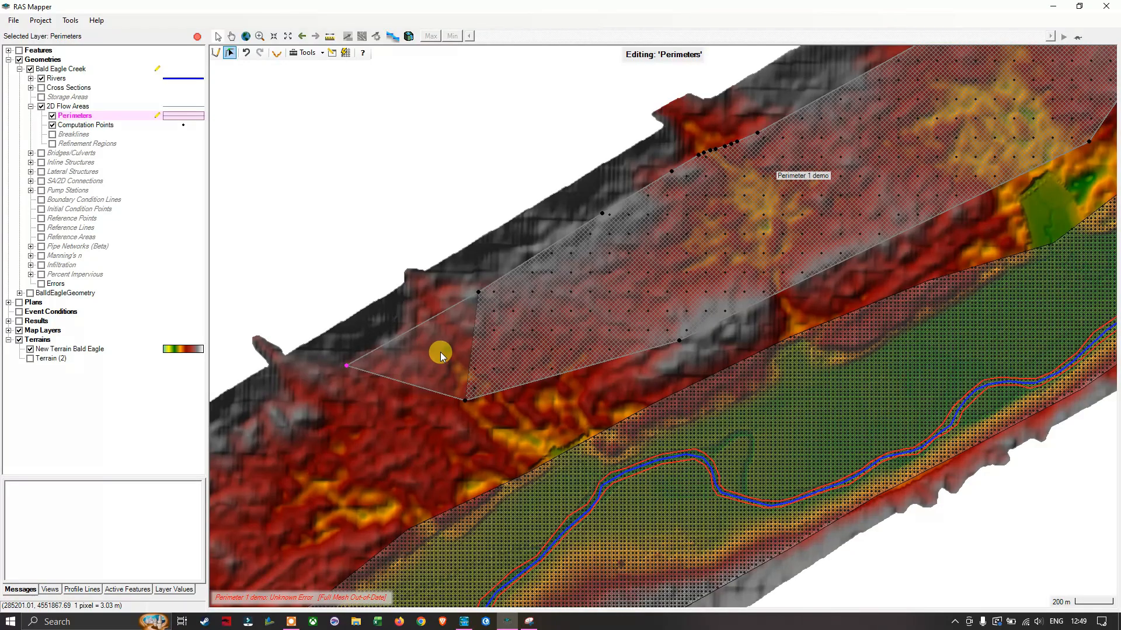
left_click(400, 383)
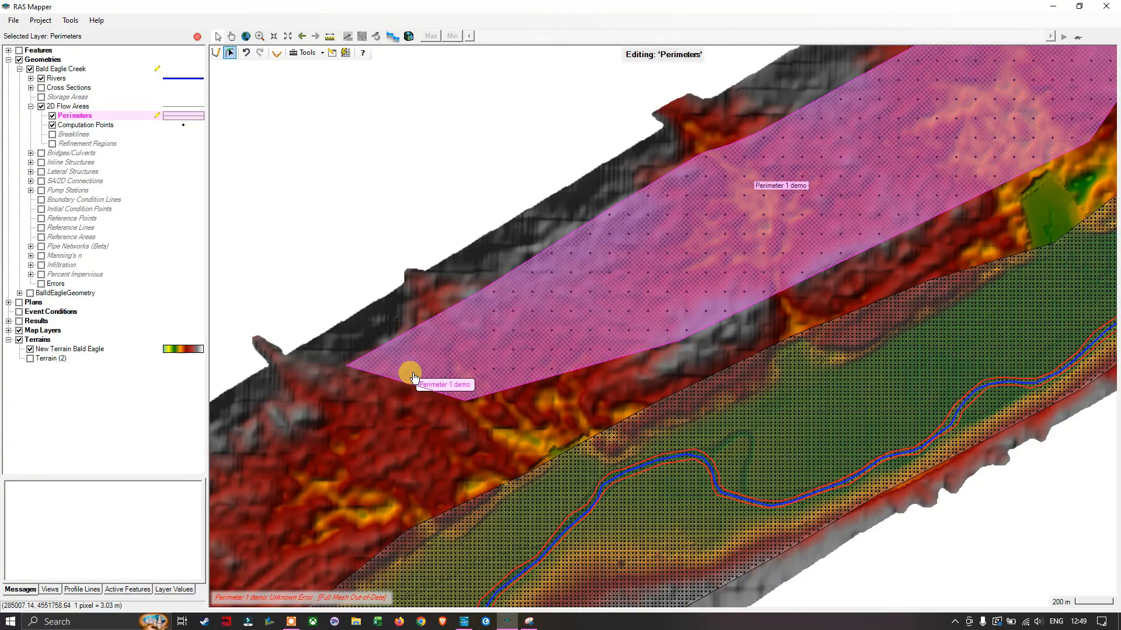
scroll(412, 378, "up", 1)
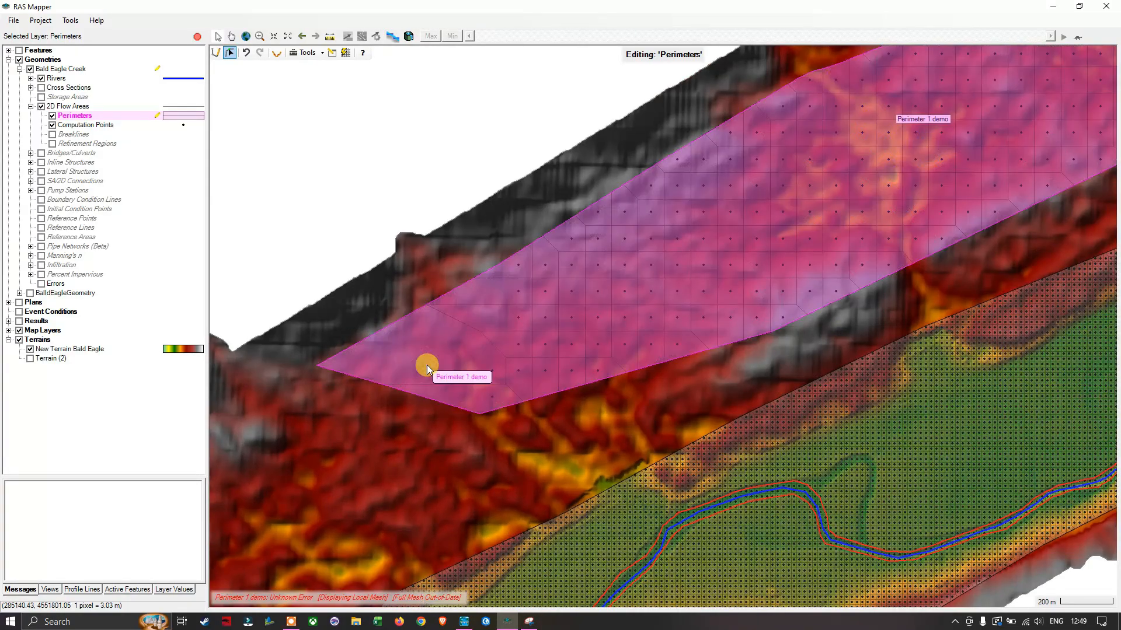
scroll(426, 365, "up", 1)
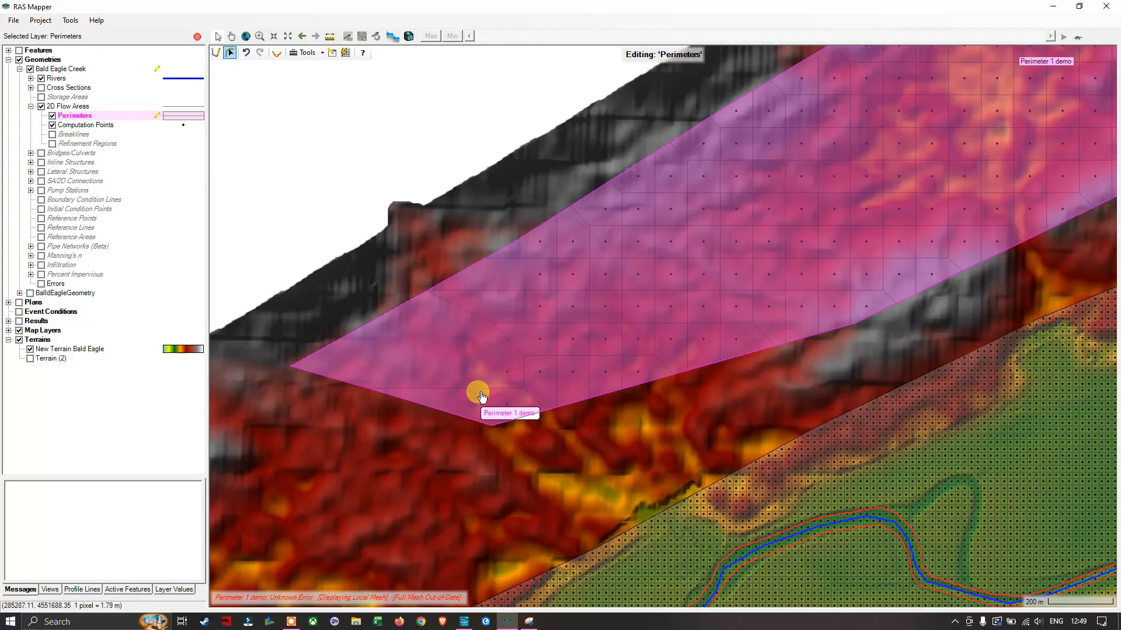
Regenerate the computation points with all breaklines for Perimeter 1 demo, replacing all its existing points.
scroll(468, 357, "down", 2)
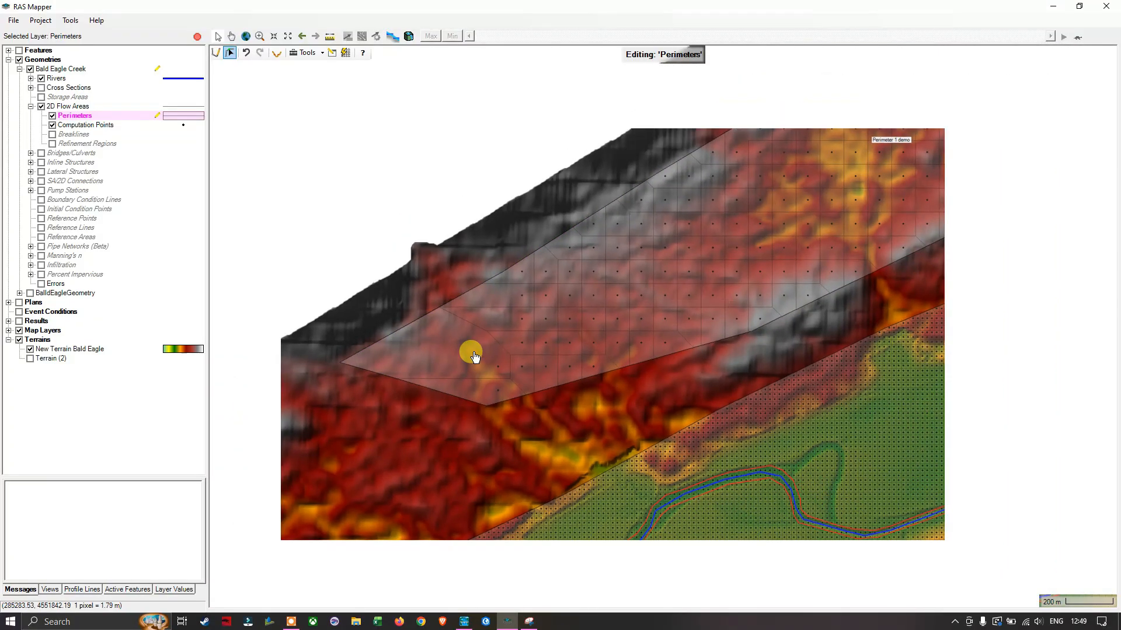
right_click(484, 337)
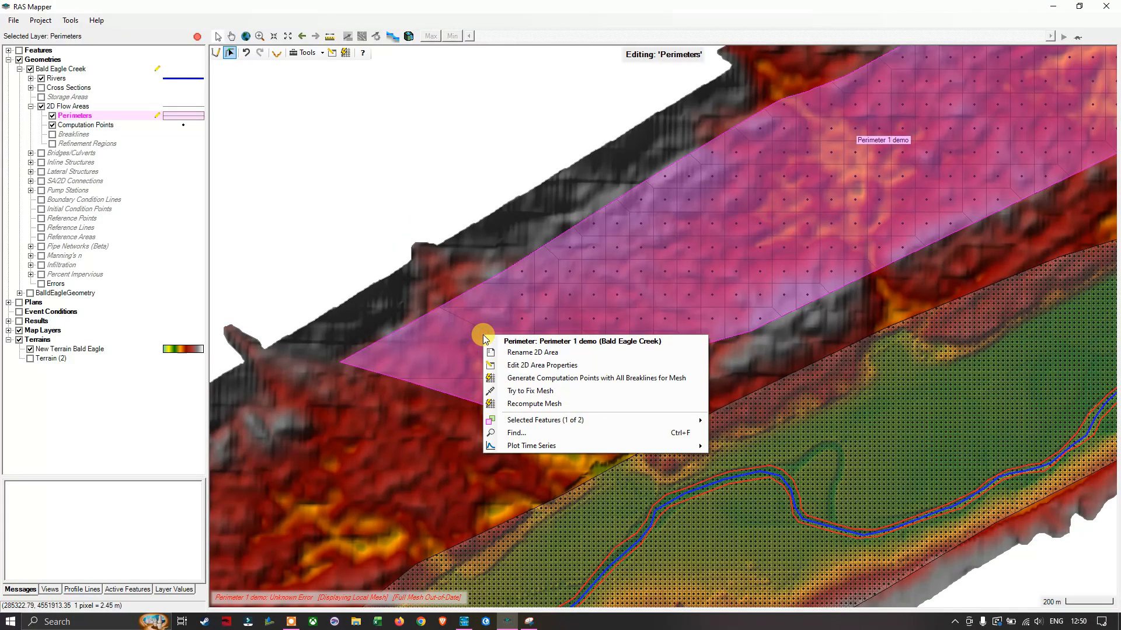
left_click(558, 380)
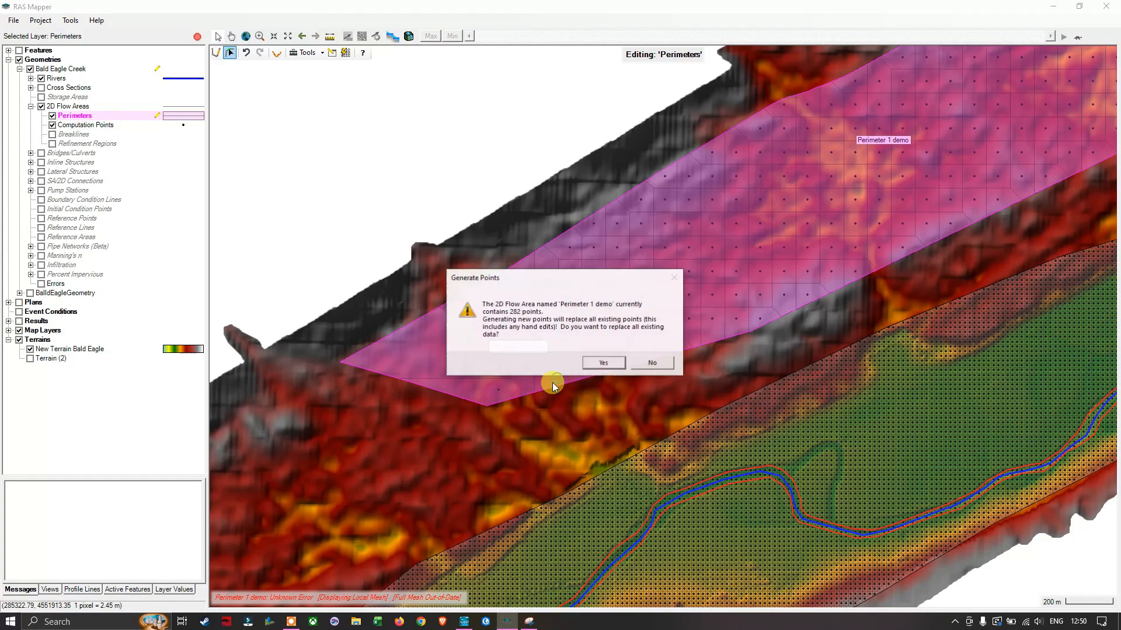
left_click(602, 364)
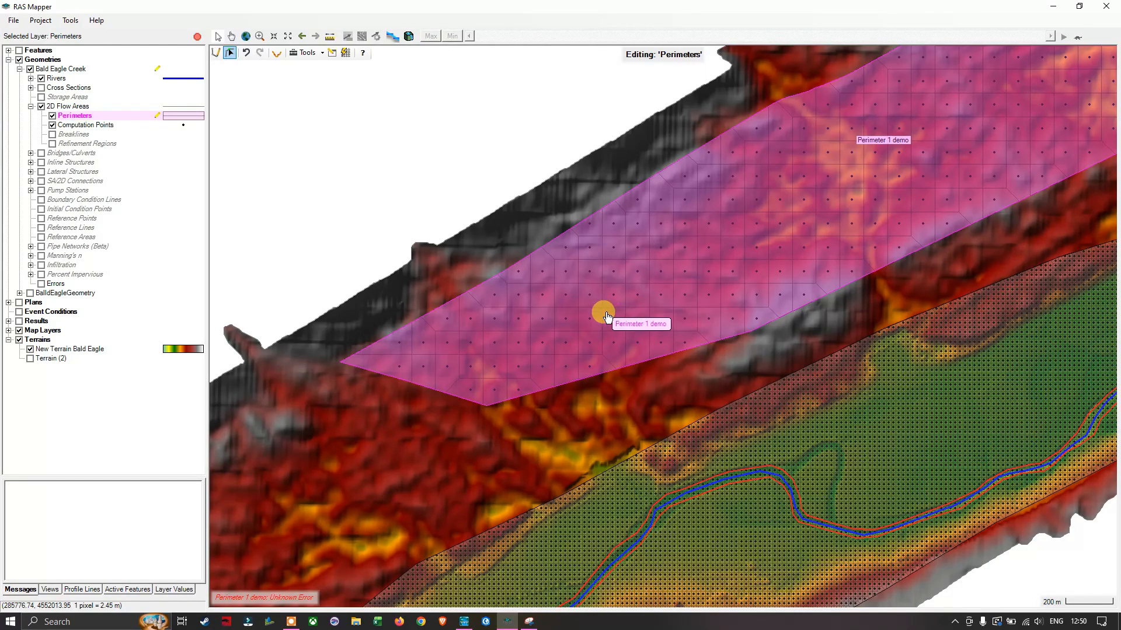
right_click(532, 324)
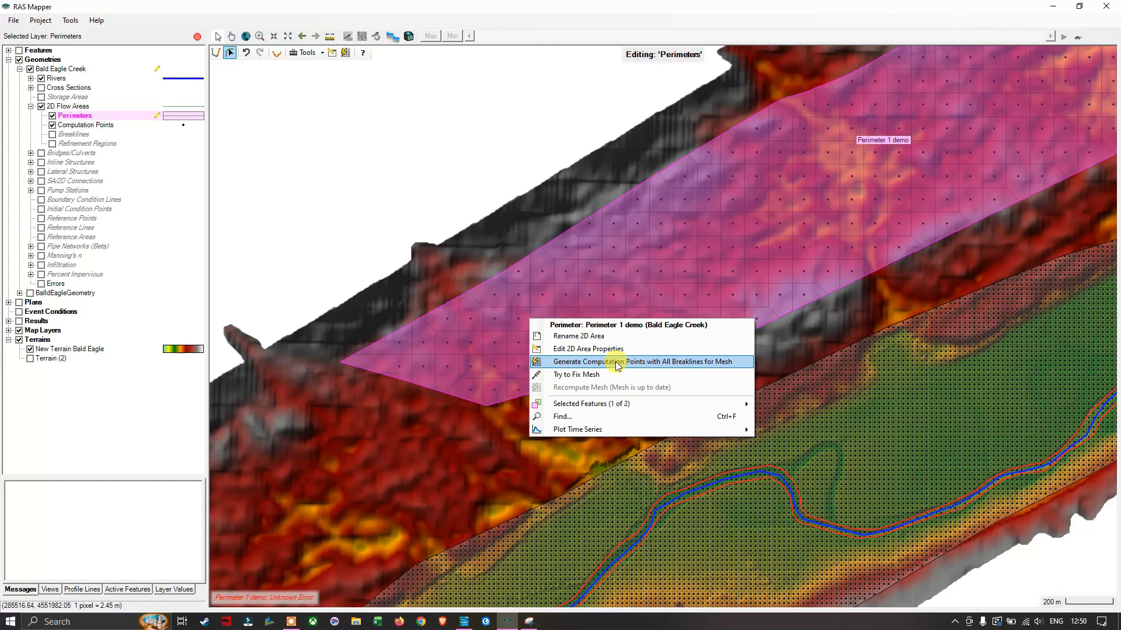
right_click(591, 297)
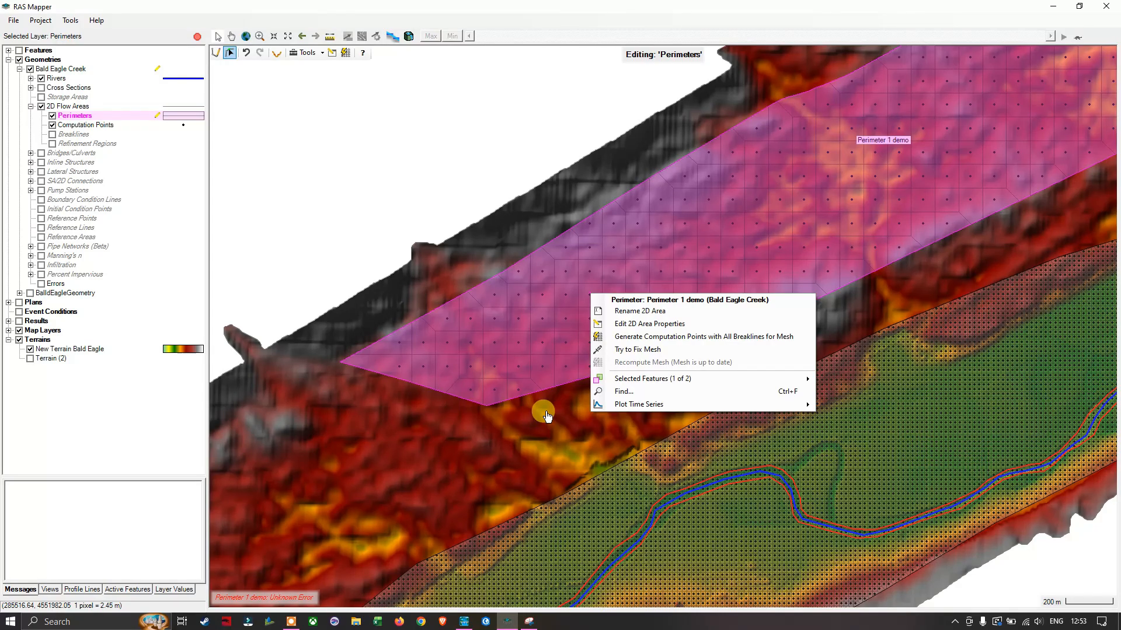
scroll(535, 422, "down", 1)
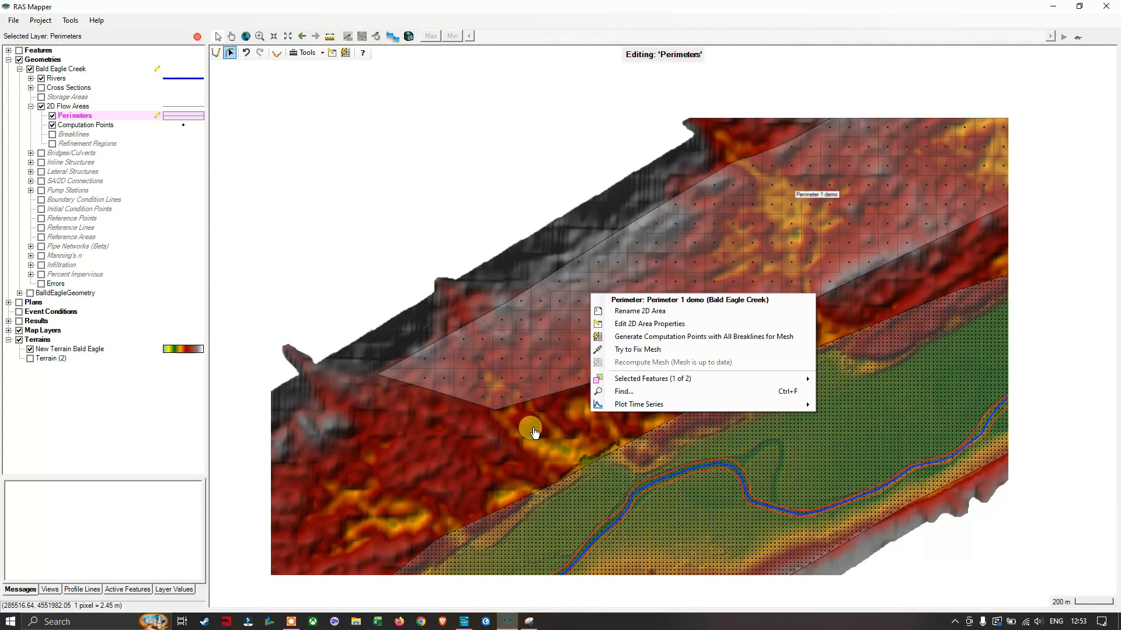
scroll(534, 426, "down", 1)
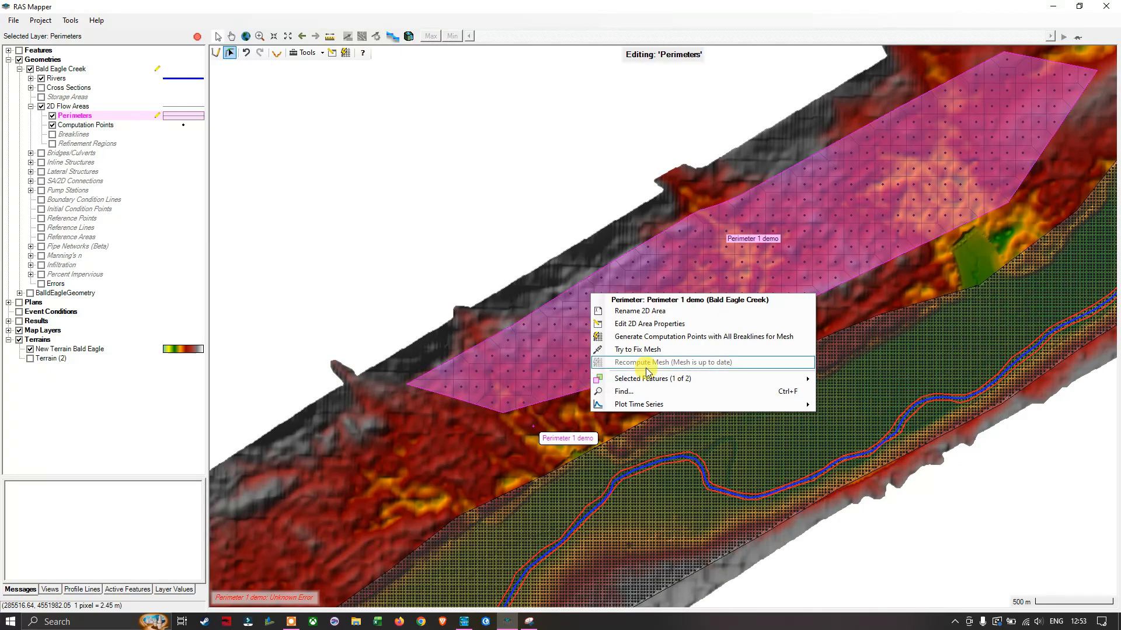
left_click(587, 286)
left_click(587, 286)
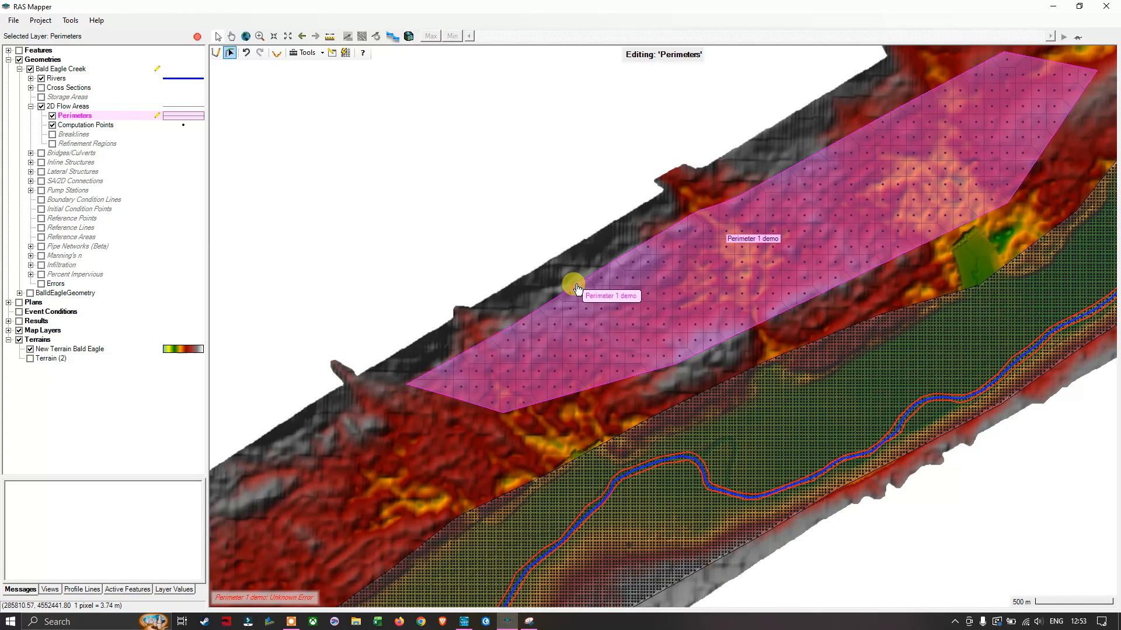
Select the Perimeter 1 demo polygon and delete it from the Perimeters layer.
double_click(576, 286)
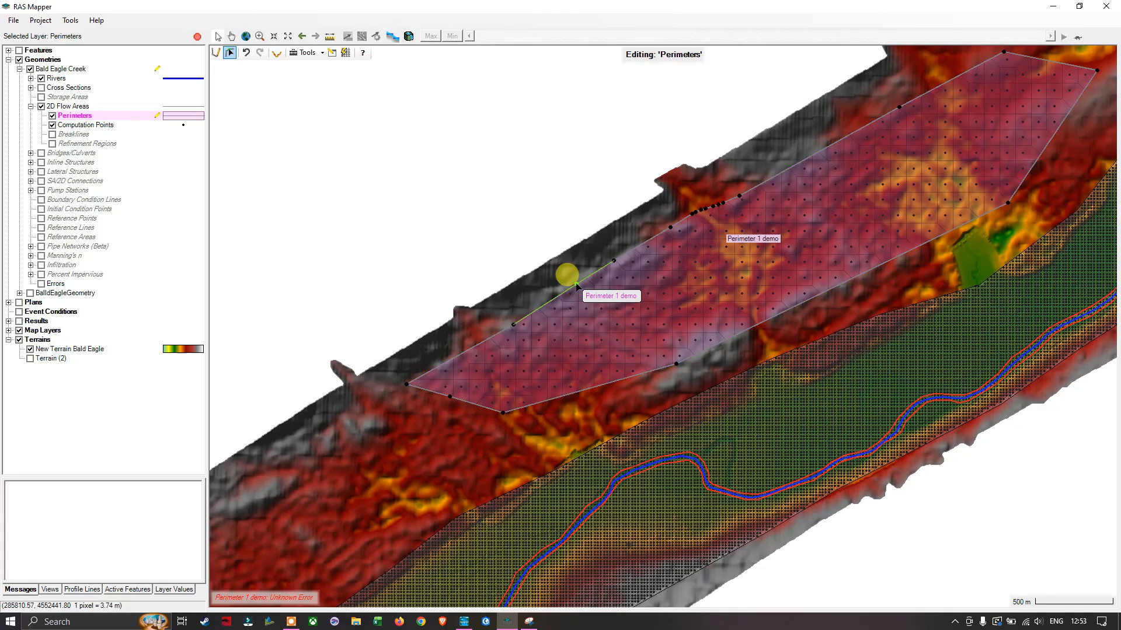
left_click(321, 53)
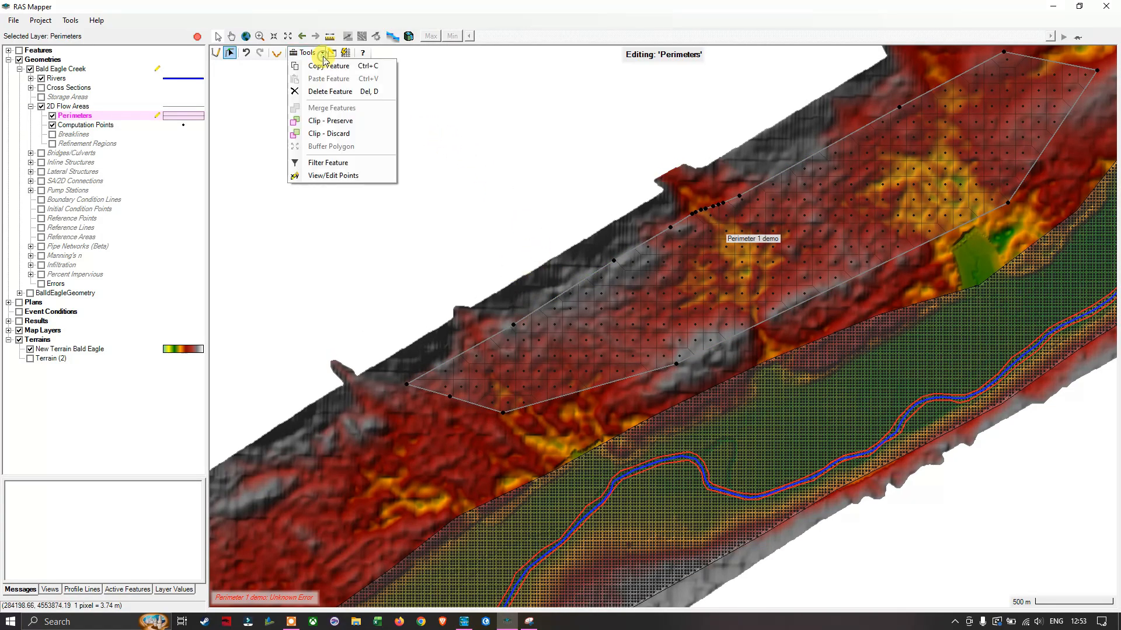
left_click(336, 92)
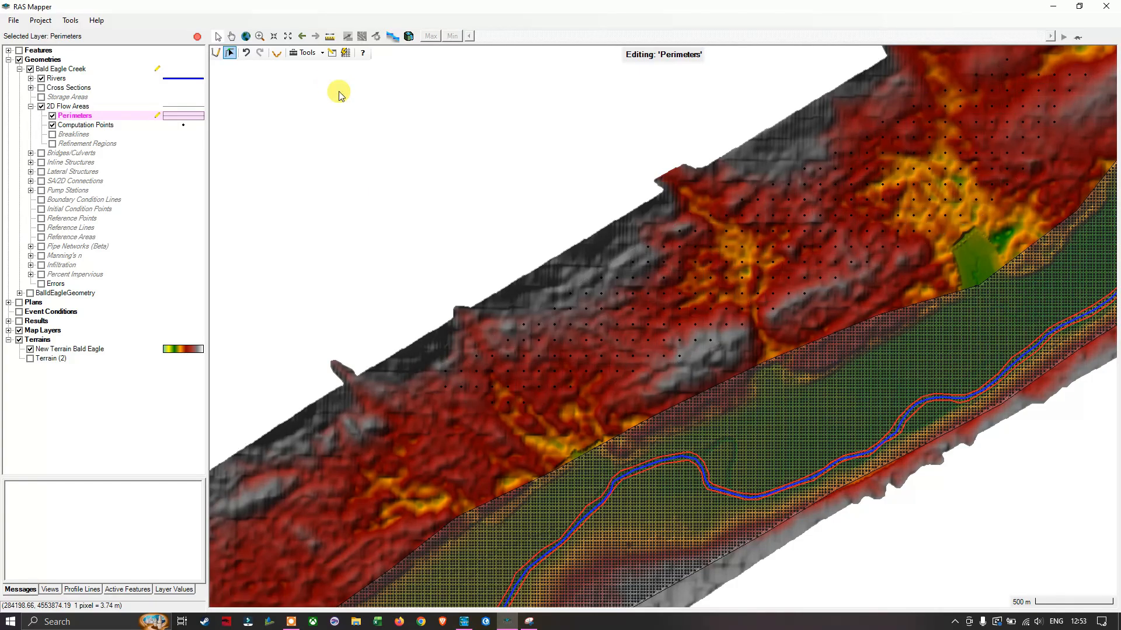
scroll(569, 307, "down", 1)
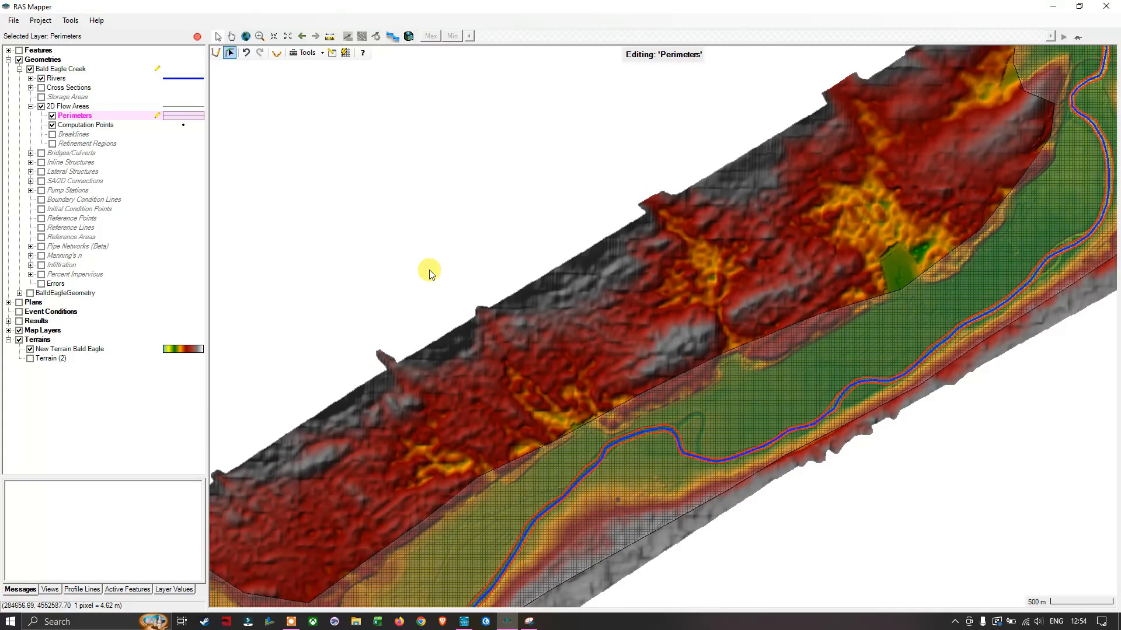
Stop editing the Perimeters layer and save the edits to the Bald Eagle Creek geometry.
right_click(87, 114)
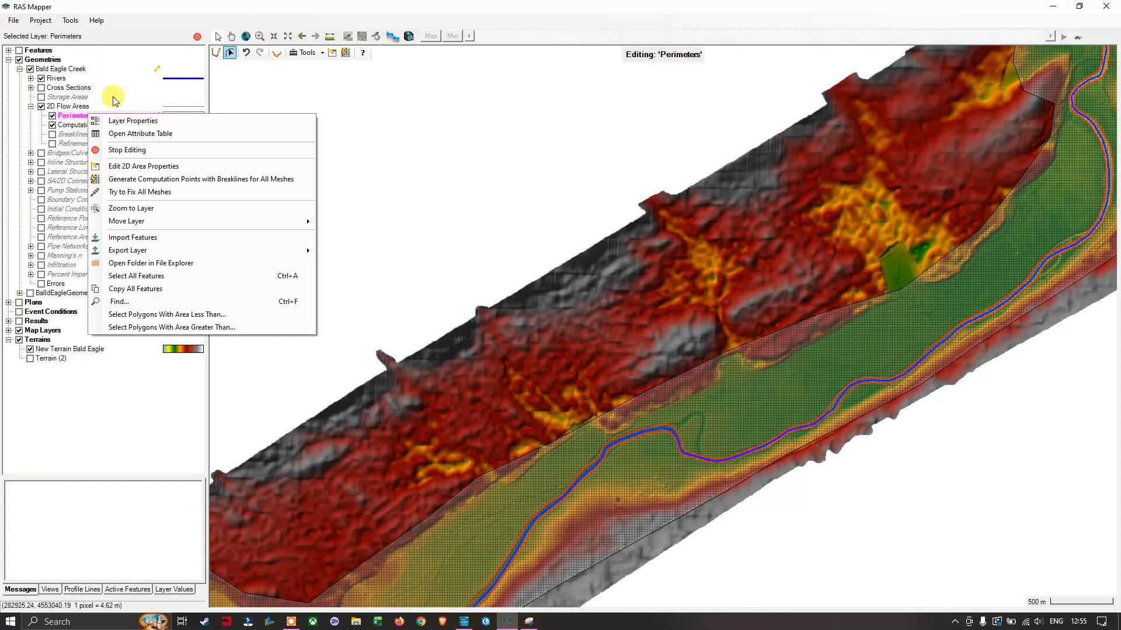
left_click(126, 152)
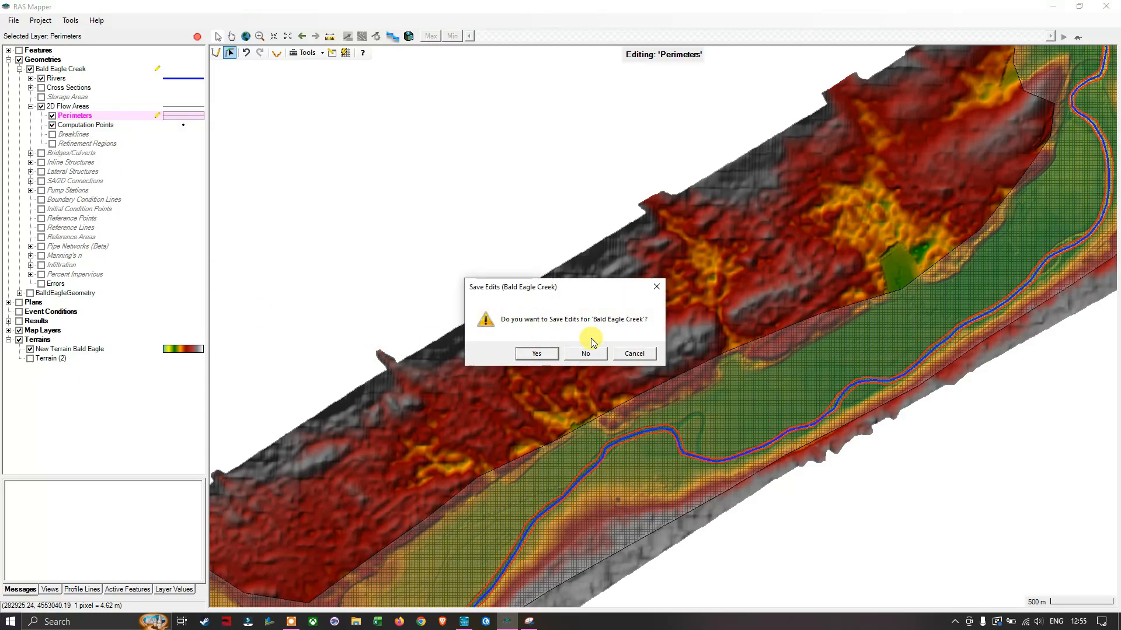
left_click(536, 353)
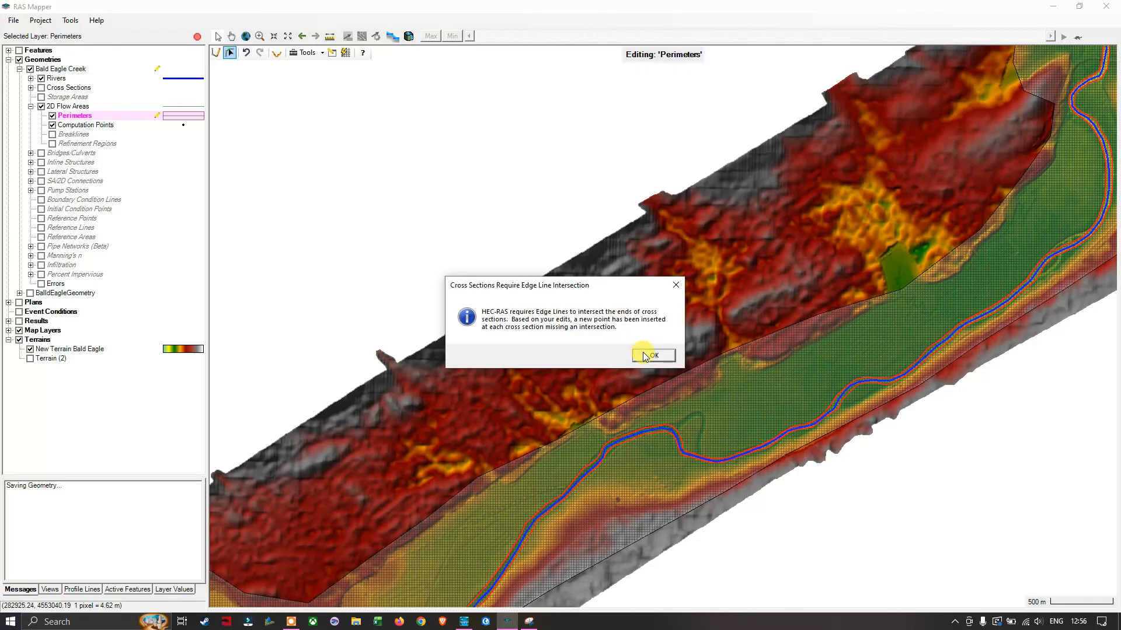
left_click(653, 356)
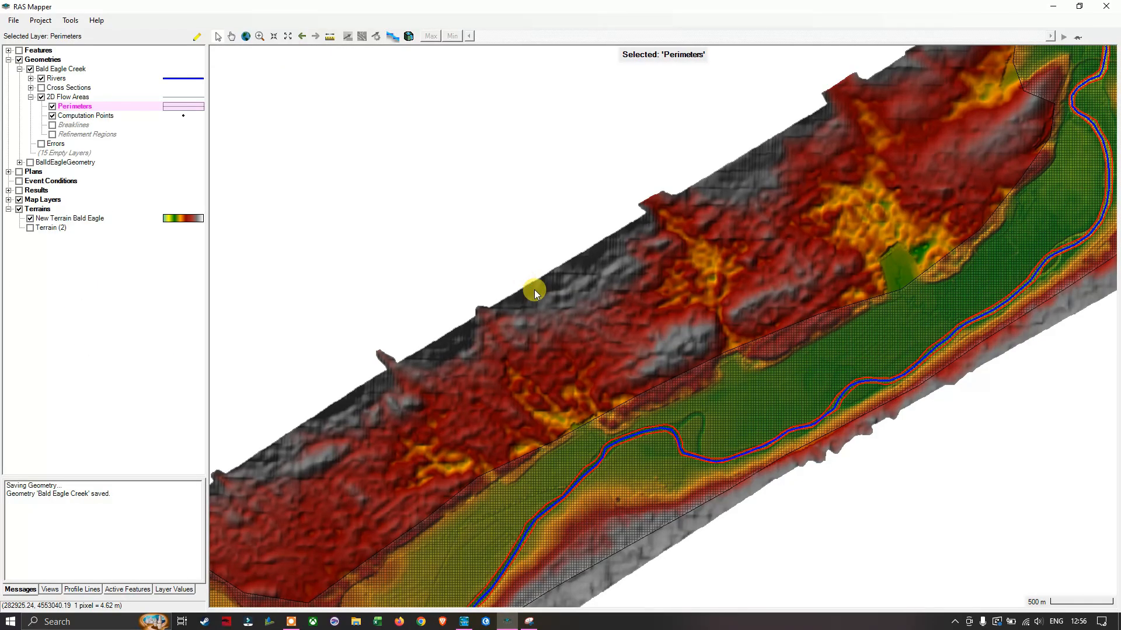
scroll(534, 289, "up", 1)
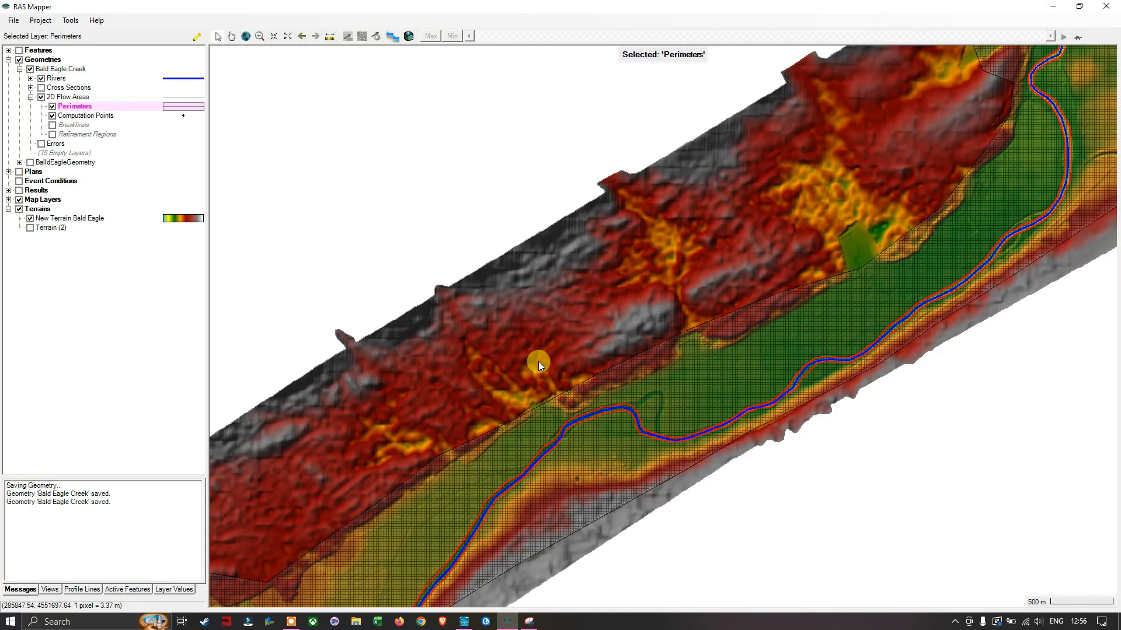